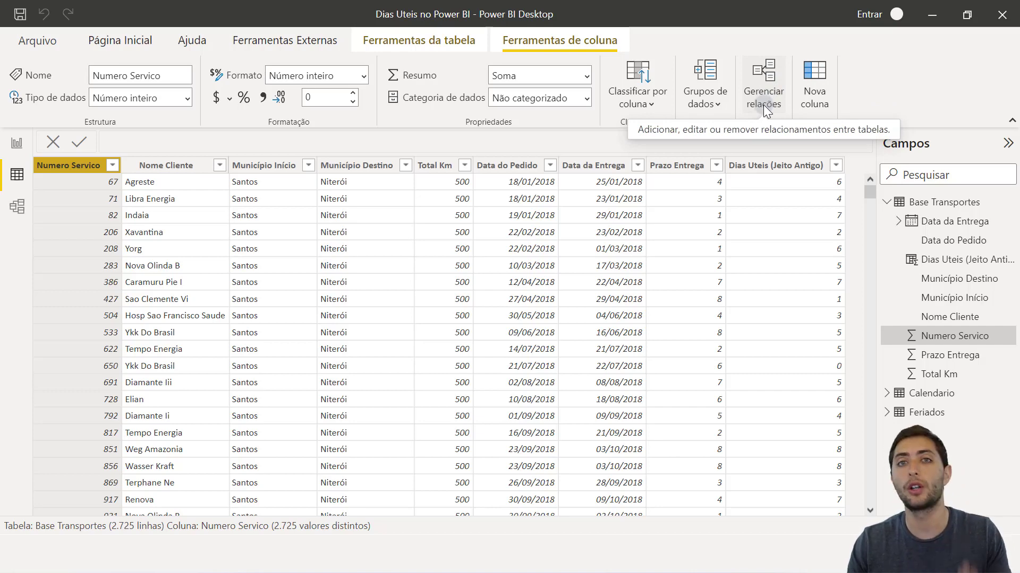
# - Sort the Base Transportes table by Numero Servico in ascending order and inspect the Data do Pedido and Data da Entrega columns
pyautogui.click(112, 166)
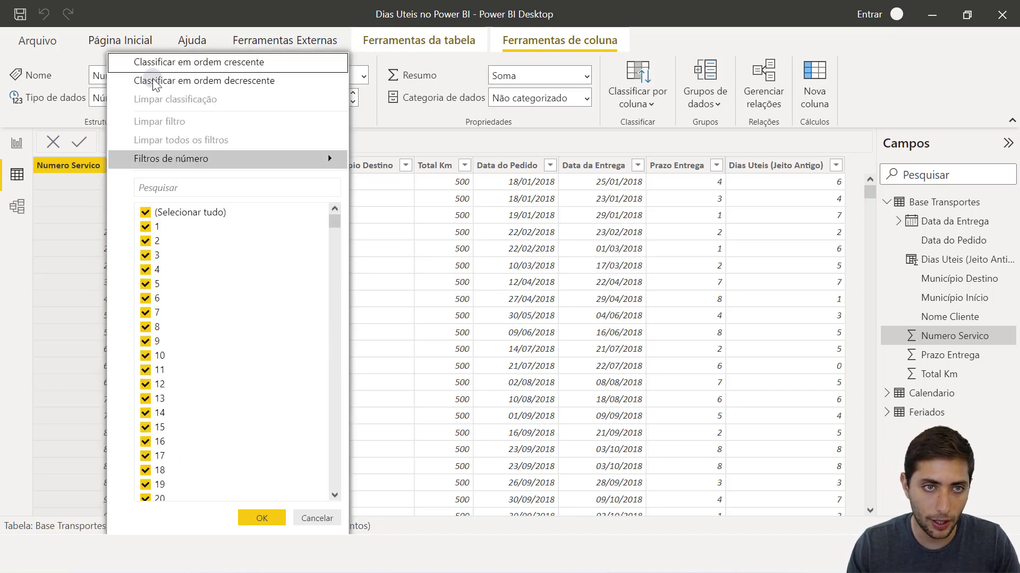
pyautogui.click(152, 62)
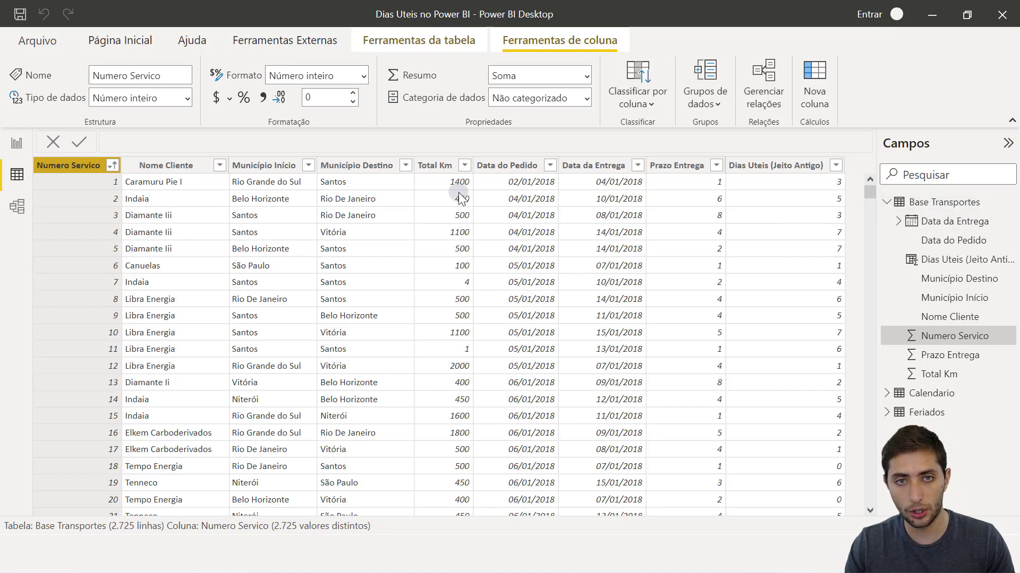
pyautogui.click(494, 165)
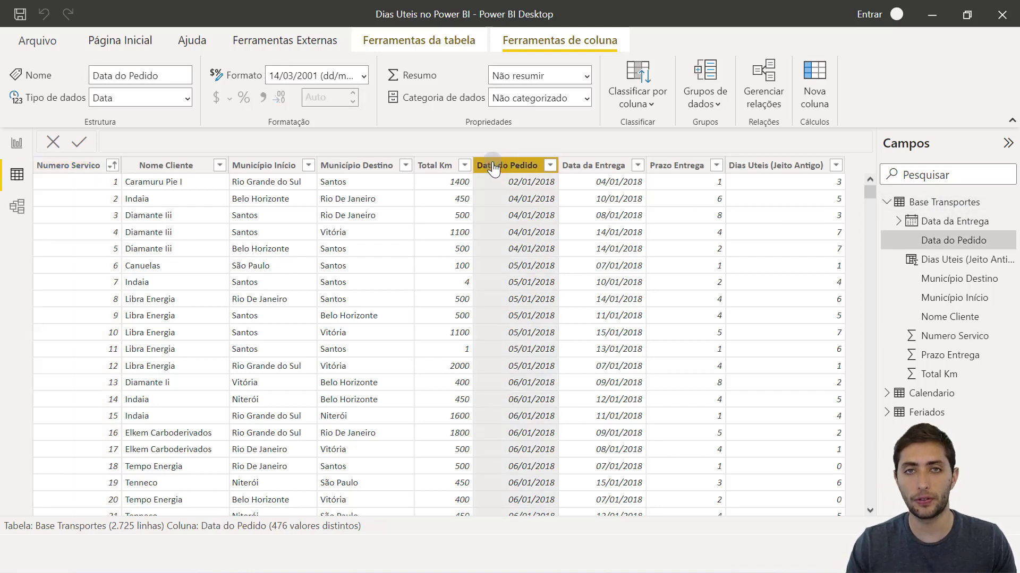
pyautogui.click(593, 167)
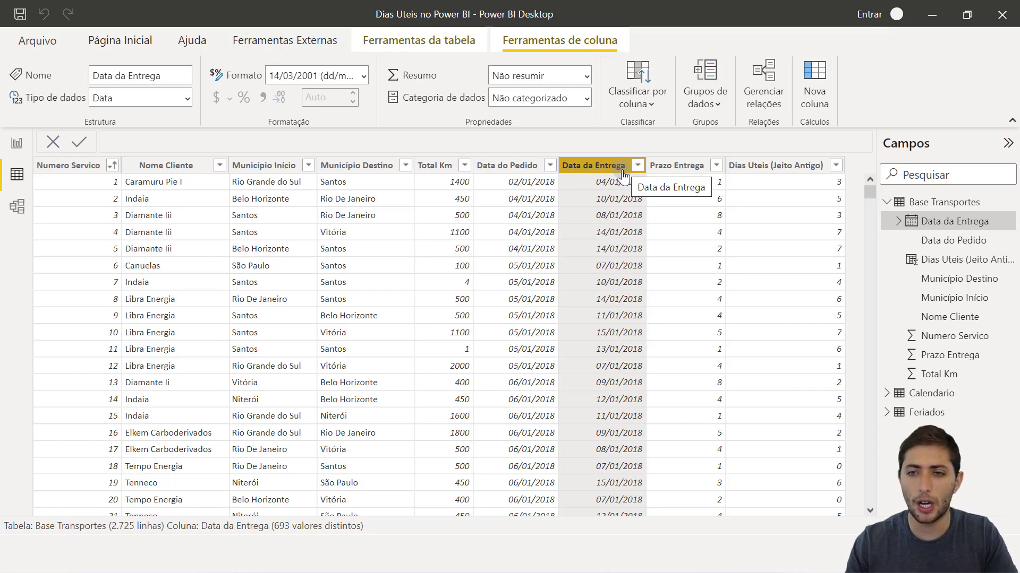
# - View the data of the Calendario and Feriados tables, ending on Calendario
pyautogui.click(914, 399)
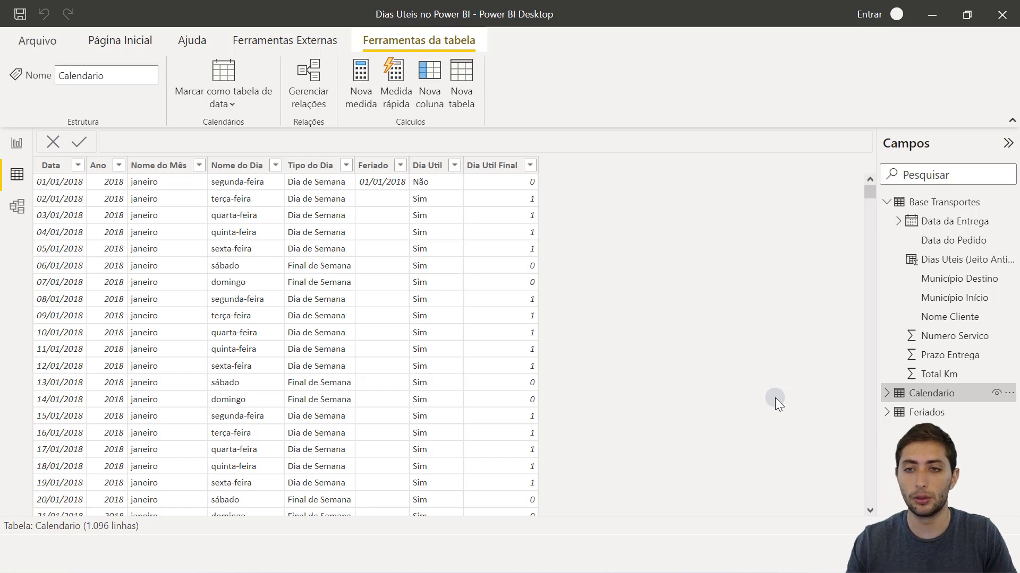
pyautogui.click(918, 417)
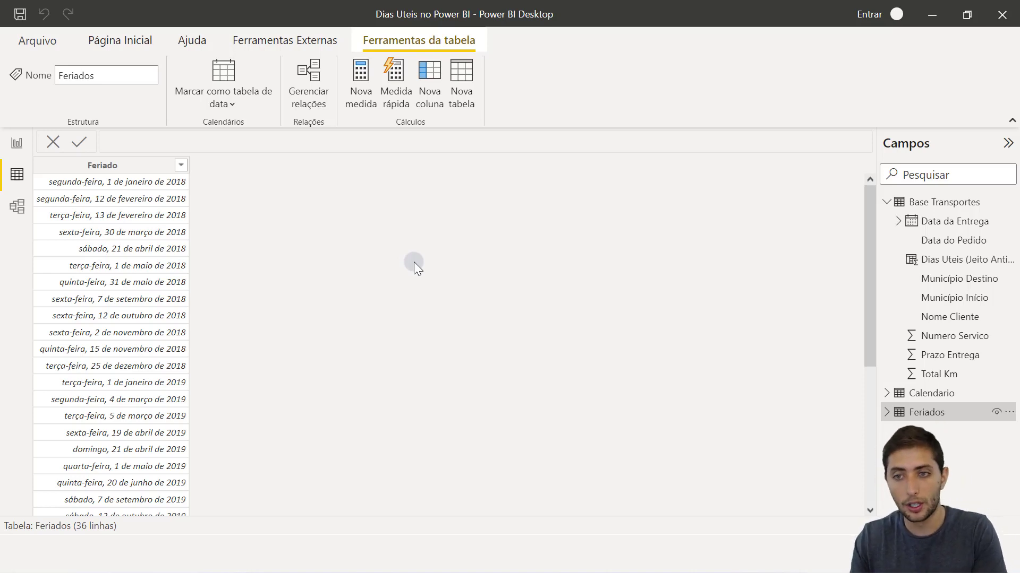
pyautogui.click(928, 395)
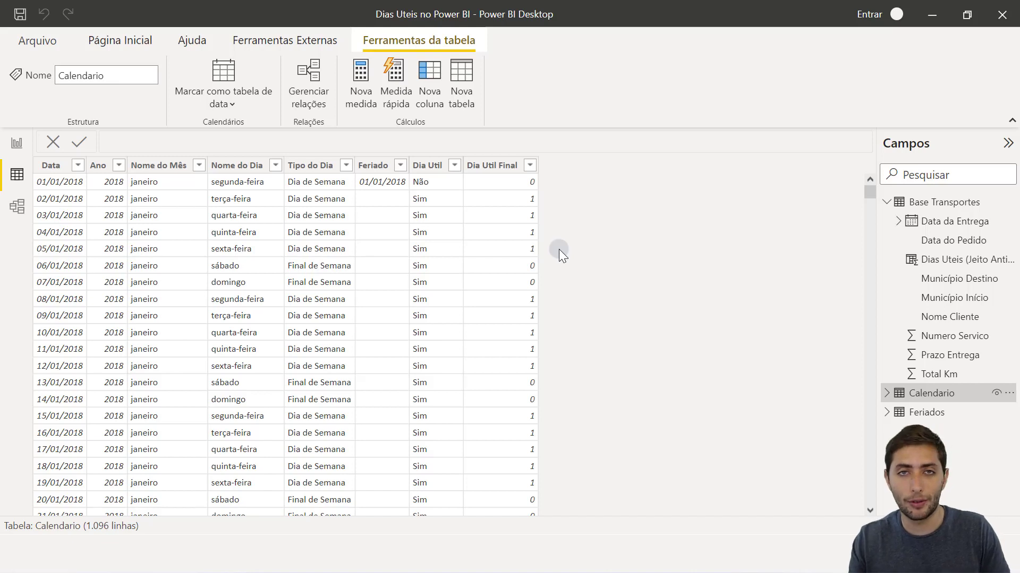
# - Examine the formulas and values of the Feriado, Dia Util and Dia Util Final columns in the Calendario table
pyautogui.click(379, 169)
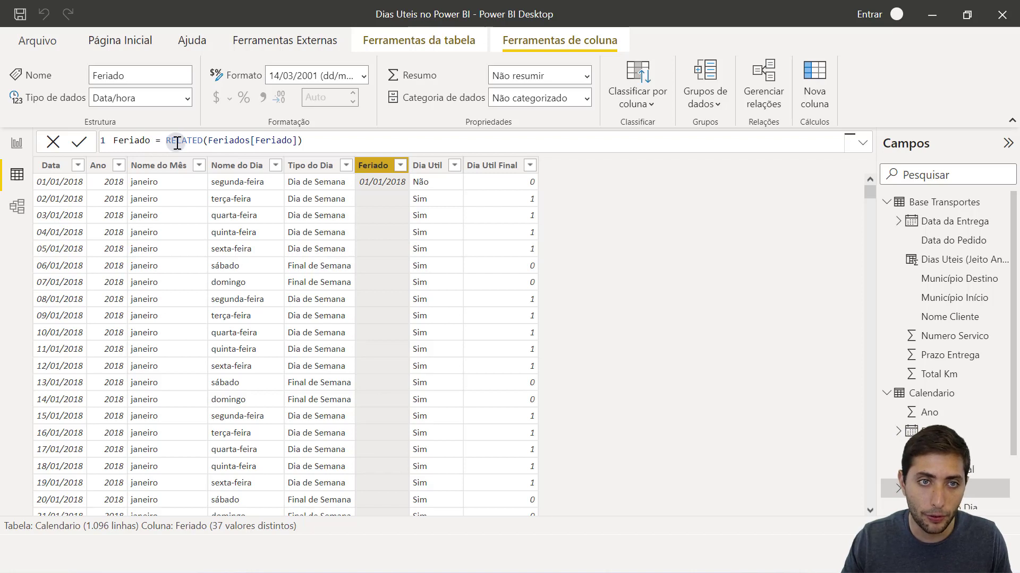
pyautogui.scroll(2, 177, 143)
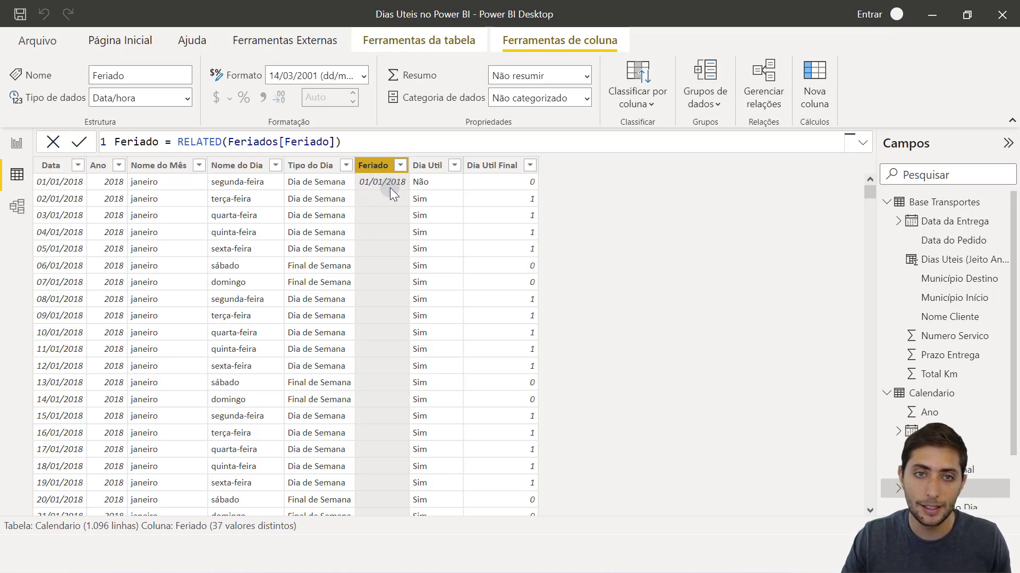
pyautogui.scroll(-11, 413, 235)
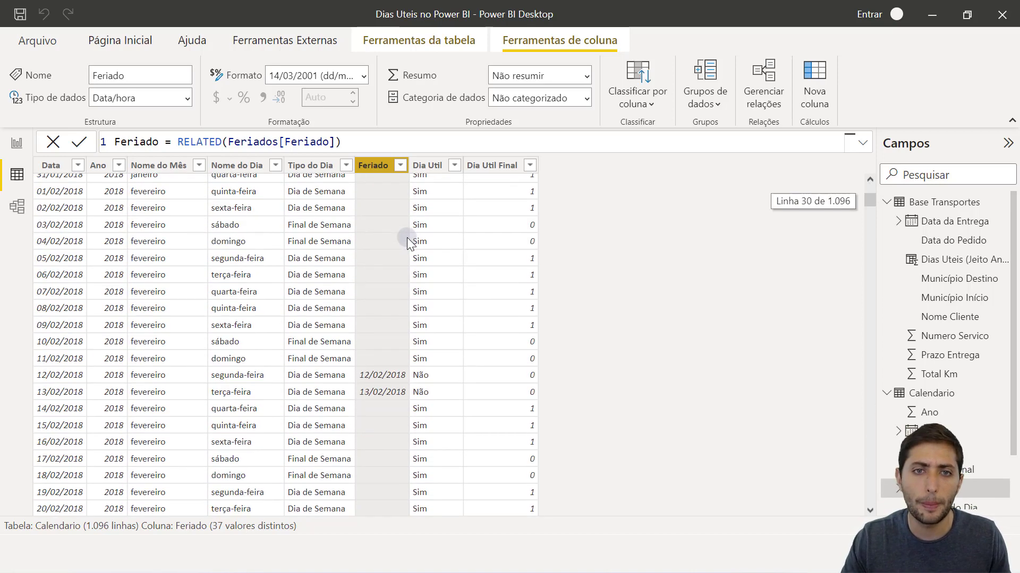
pyautogui.scroll(10, 407, 237)
pyautogui.scroll(1, 407, 234)
pyautogui.click(430, 167)
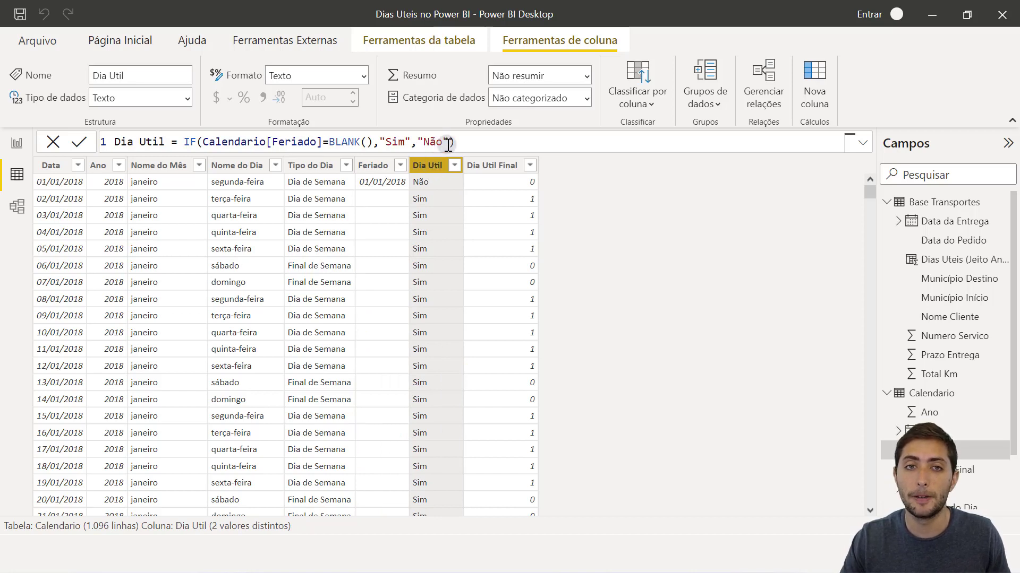
pyautogui.scroll(2, 448, 145)
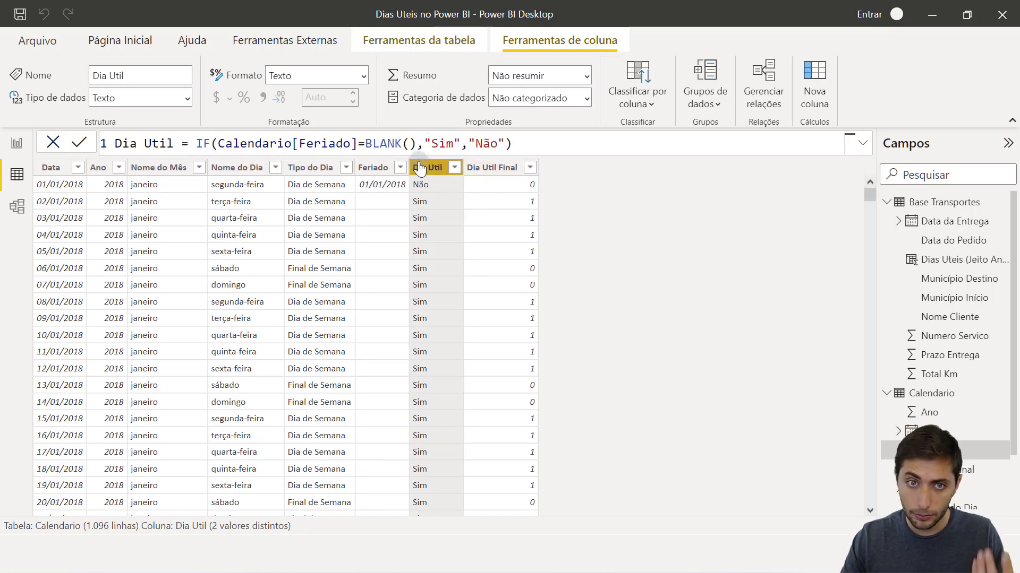
pyautogui.click(481, 169)
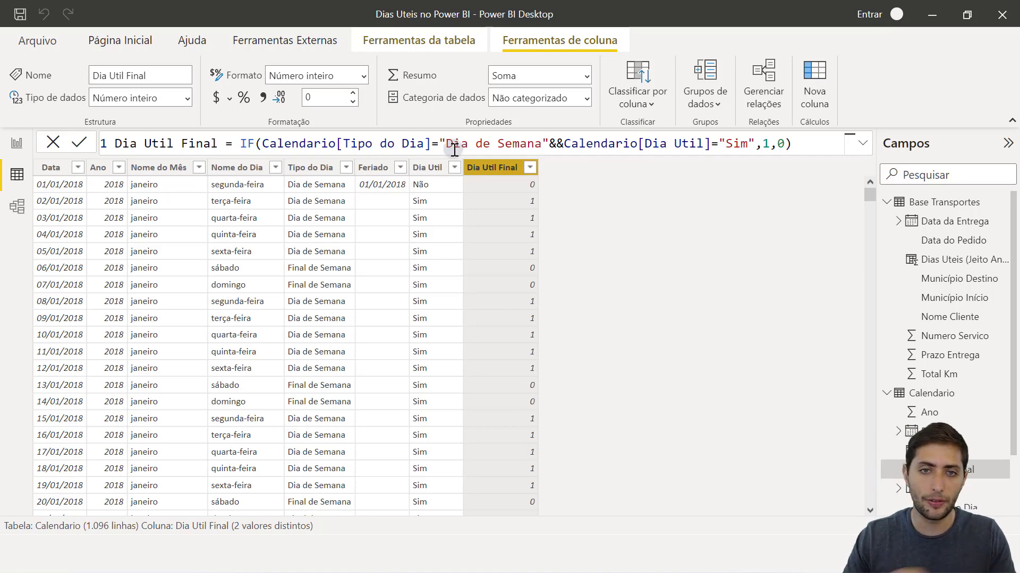
# - Review the full Dias Uteis (Jeito Antigo) formula in Base Transportes and add a new calculated column to that table
pyautogui.click(905, 200)
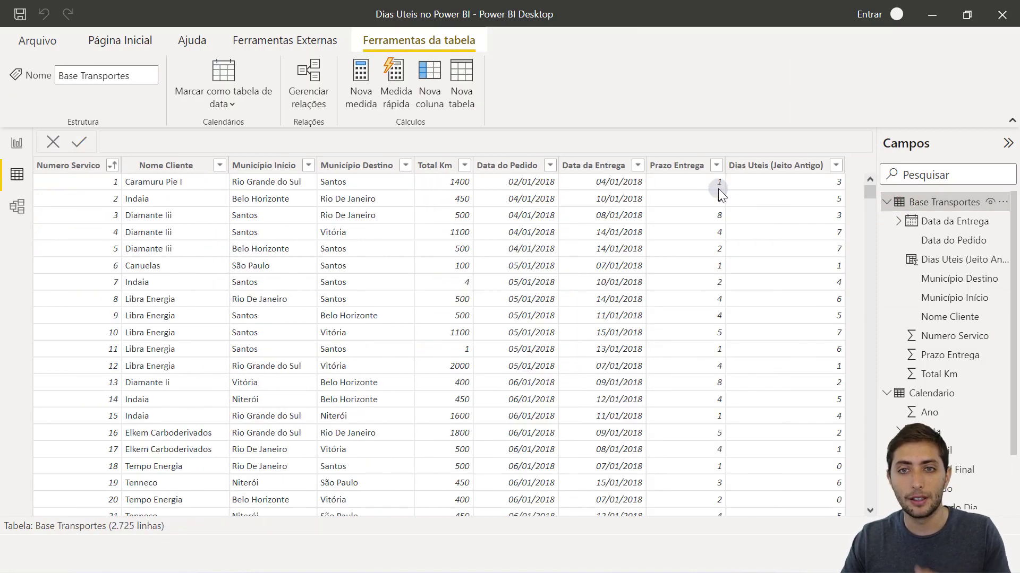
pyautogui.click(780, 165)
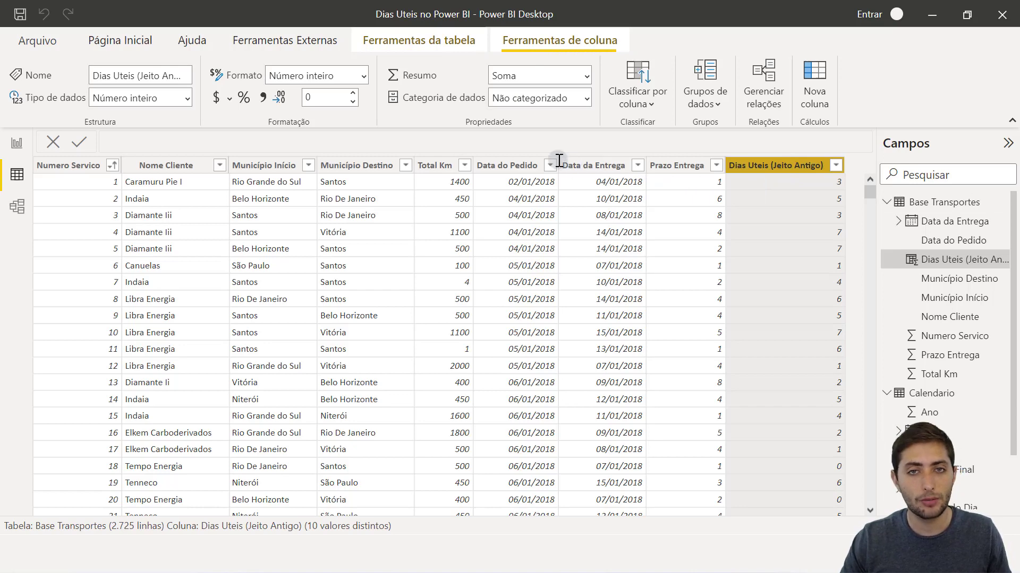
pyautogui.click(557, 151)
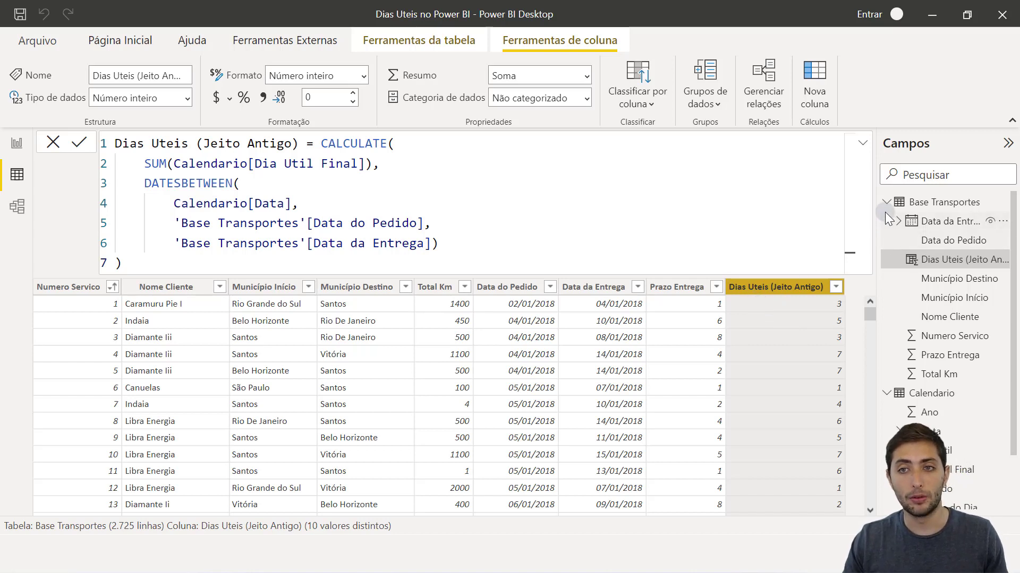
pyautogui.scroll(-2, 942, 429)
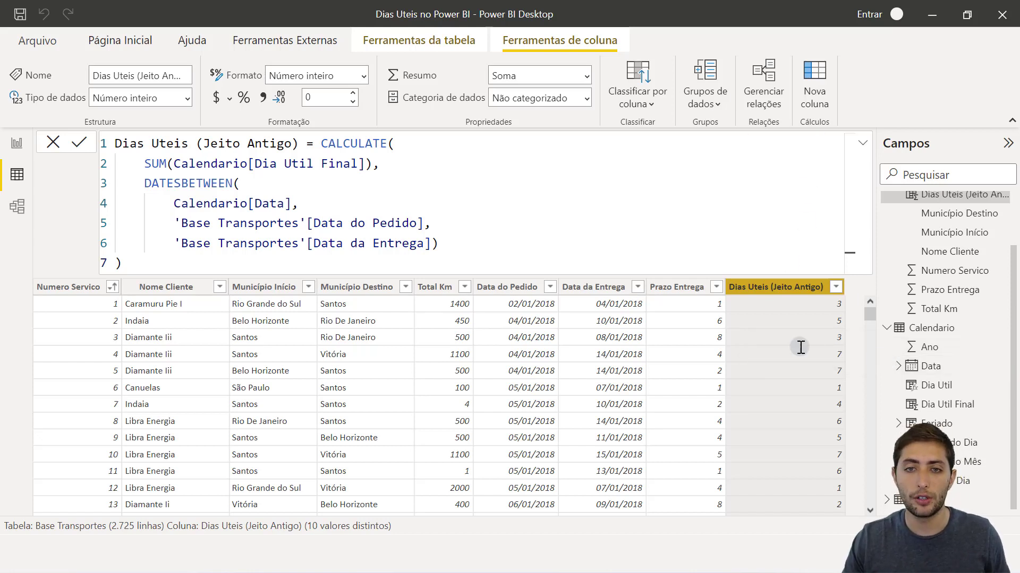
pyautogui.click(811, 105)
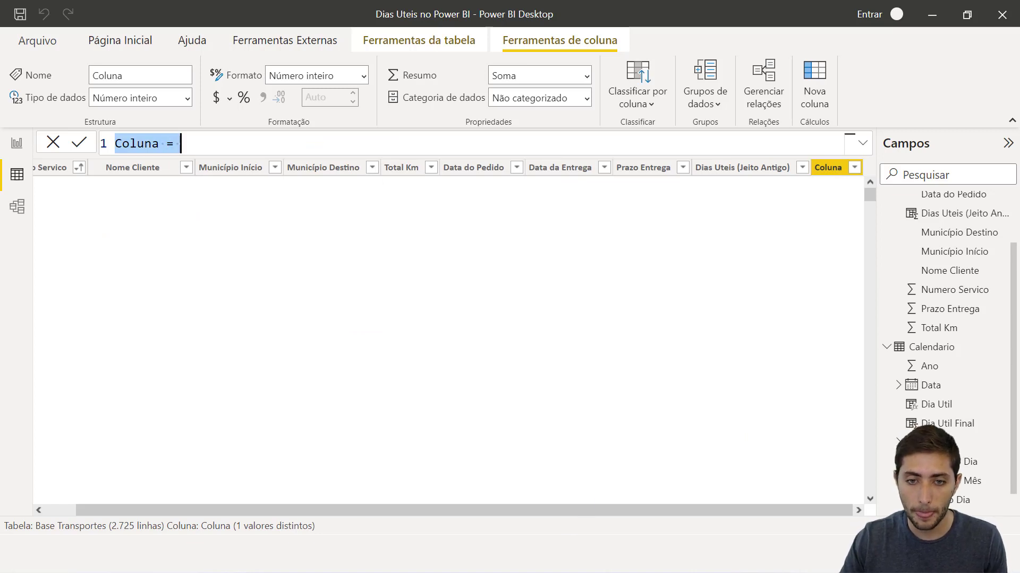
# - Switch to the DAX Guide page in the browser and examine the NETWORKDAYS syntax with its date, weekend and holidays arguments
pyautogui.moveTo(562, 555)
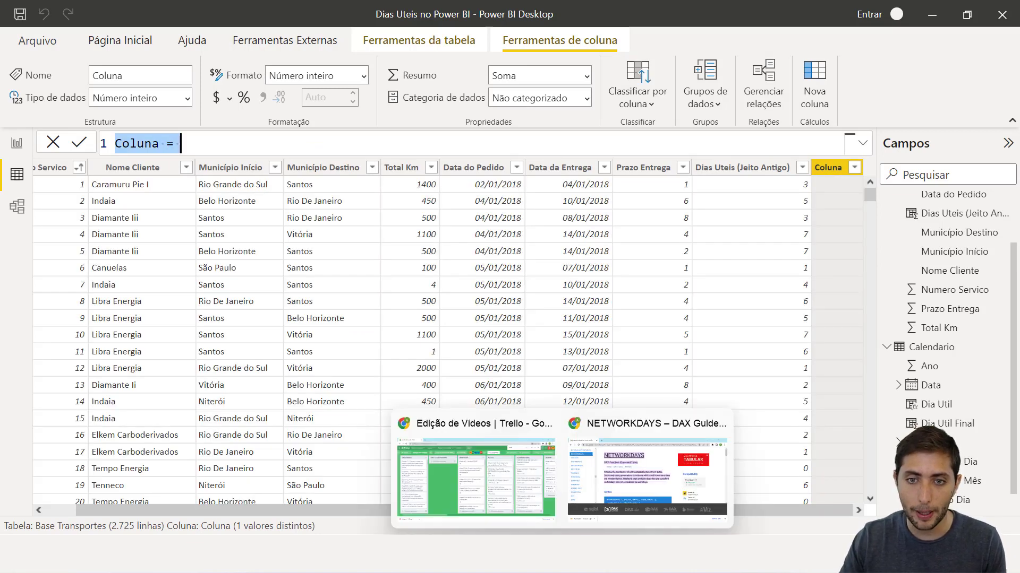
pyautogui.click(680, 471)
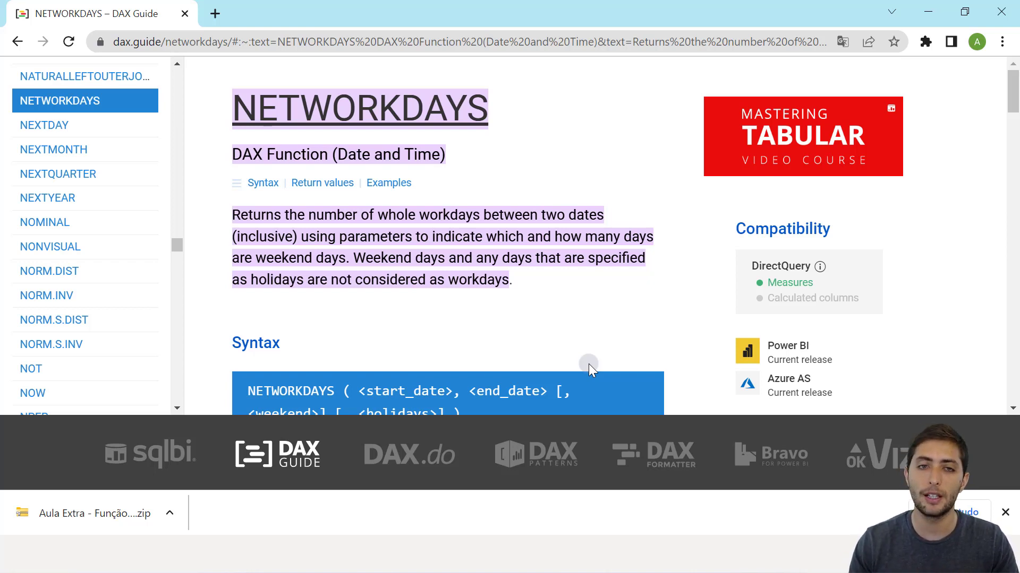
pyautogui.scroll(-3, 562, 326)
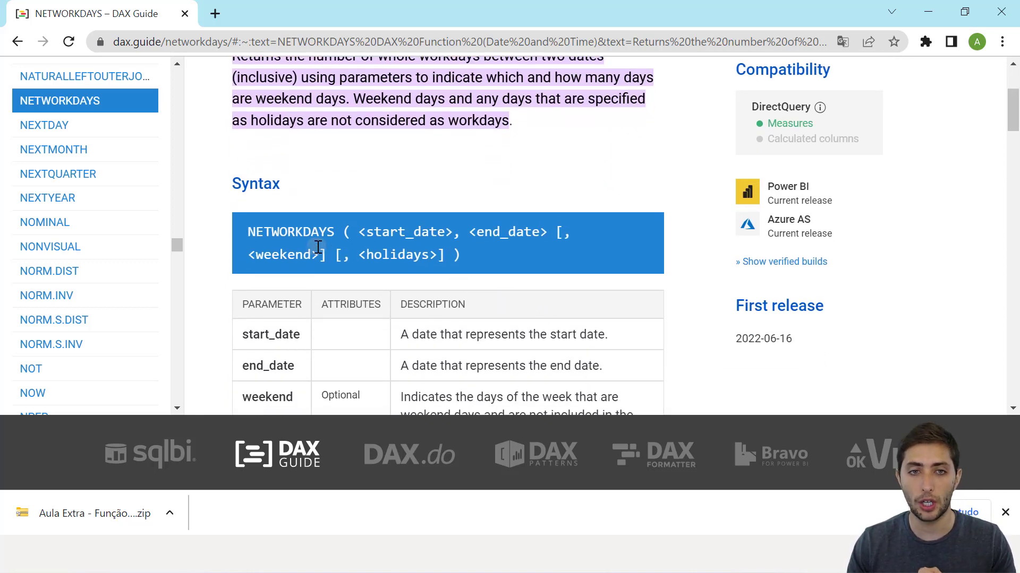
pyautogui.moveTo(244, 229); pyautogui.dragTo(284, 229)
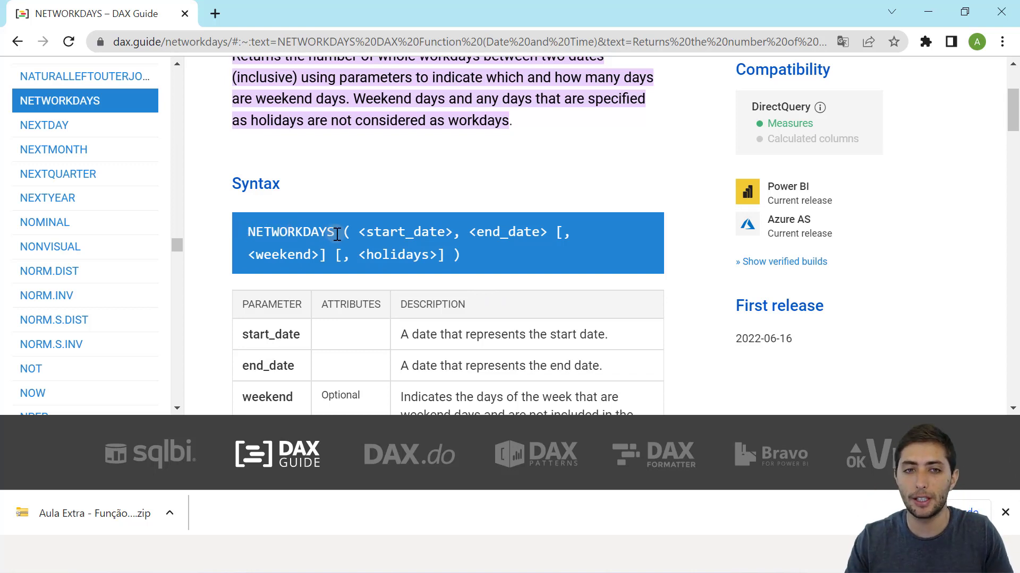
pyautogui.click(365, 231)
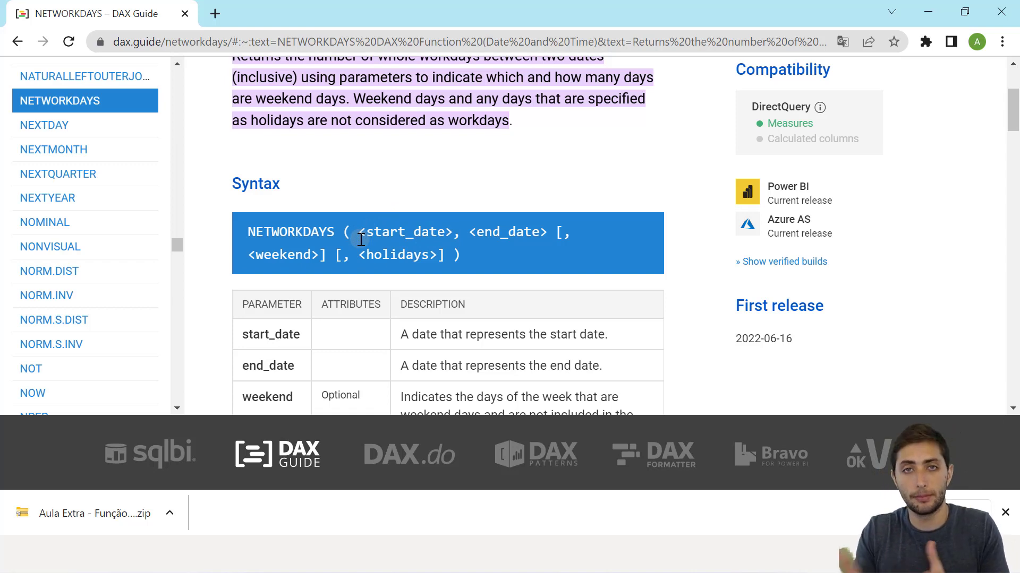
pyautogui.click(478, 234)
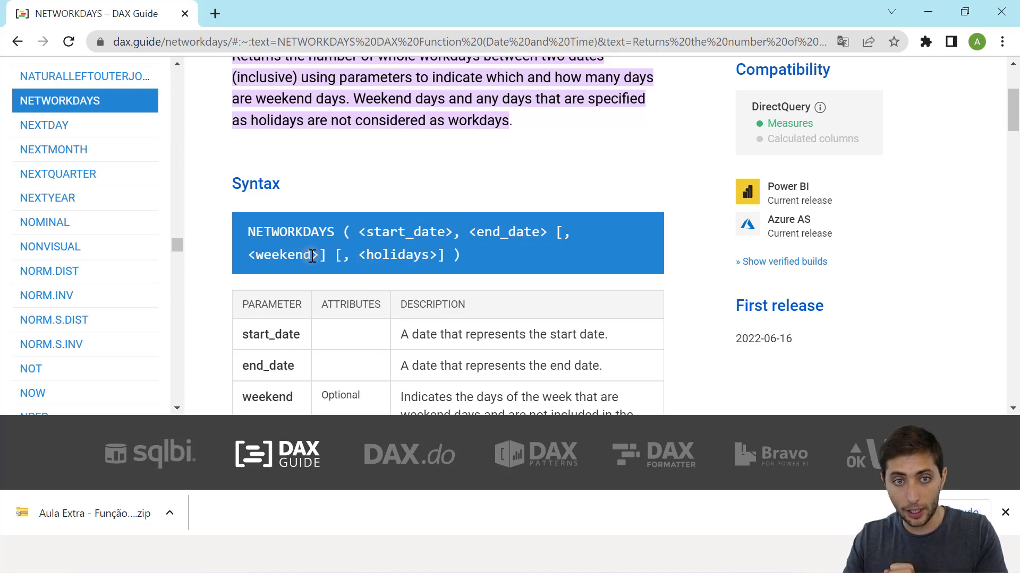
pyautogui.click(251, 256)
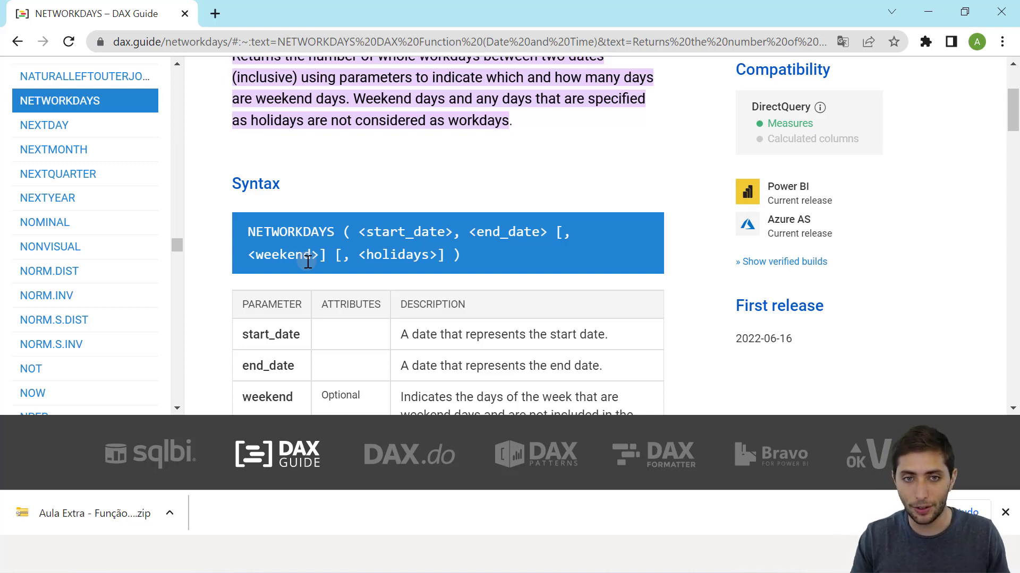
pyautogui.moveTo(361, 257); pyautogui.dragTo(432, 256)
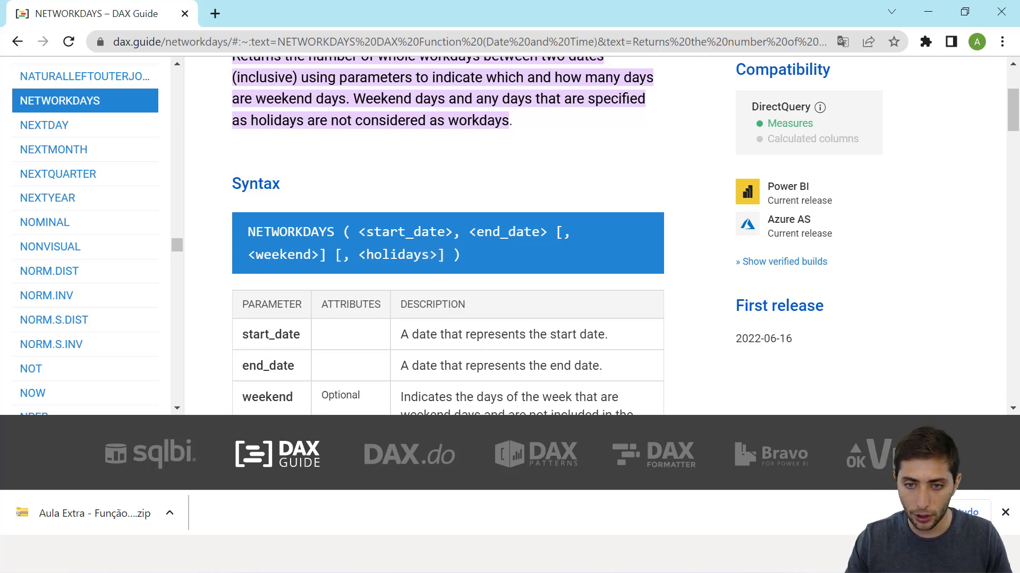
# - Return to Power BI Desktop, name the new column Dias Uteis and start its formula with the NETWORKDAYS function
pyautogui.click(704, 555)
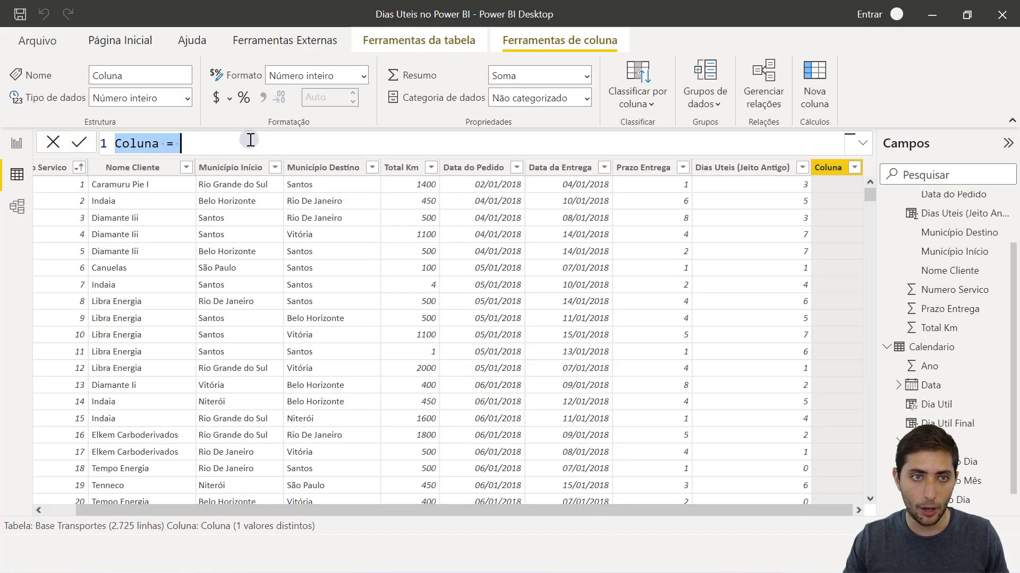
pyautogui.scroll(2, 250, 141)
pyautogui.scroll(1, 251, 143)
pyautogui.press('Left')
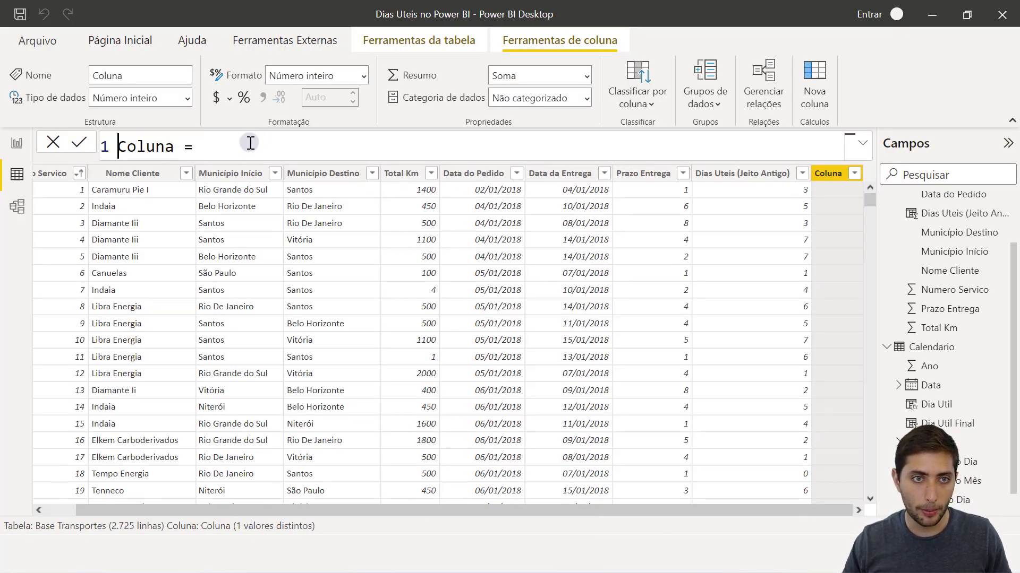
pyautogui.hotkey('ctrl', 'shift', 'Right')
pyautogui.write('Dias Uteis')
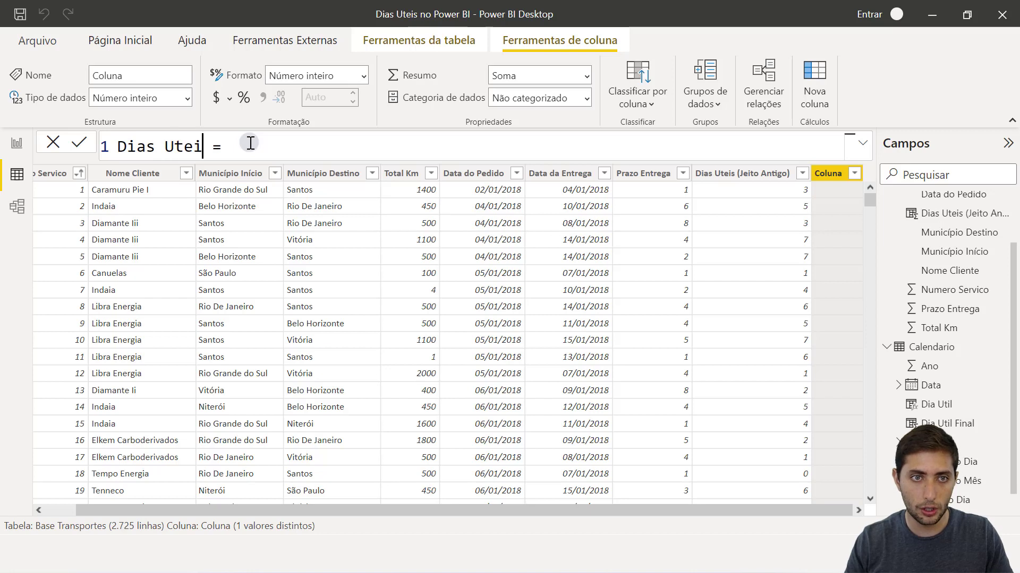
pyautogui.press('End')
pyautogui.write('net')
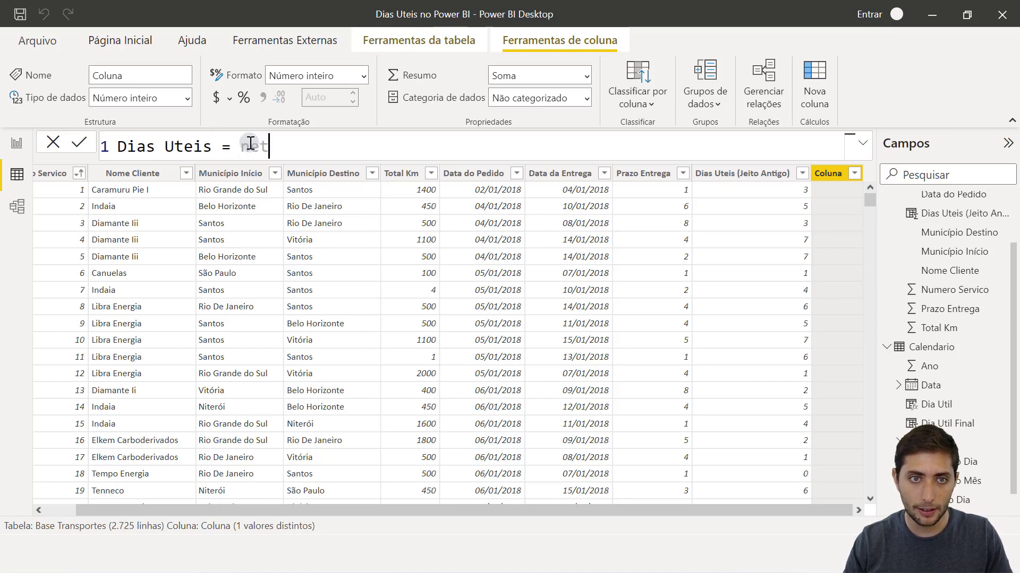
pyautogui.write('work')
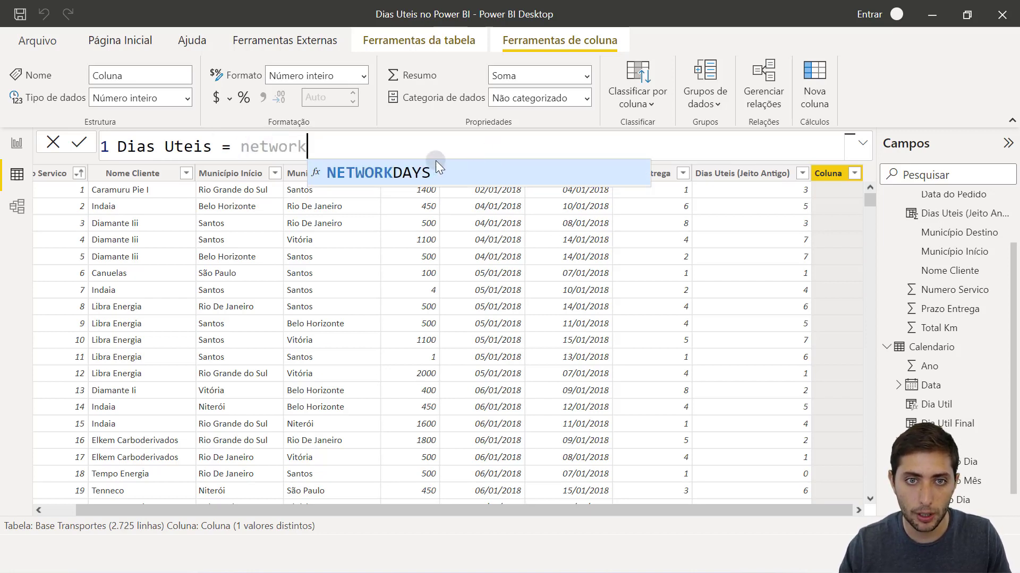
pyautogui.click(401, 176)
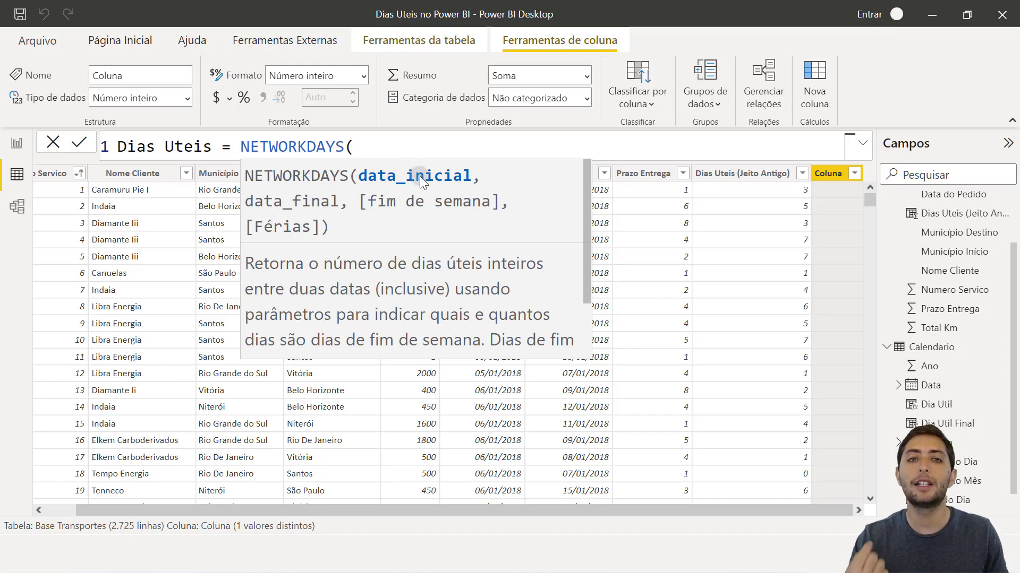
pyautogui.press('Escape')
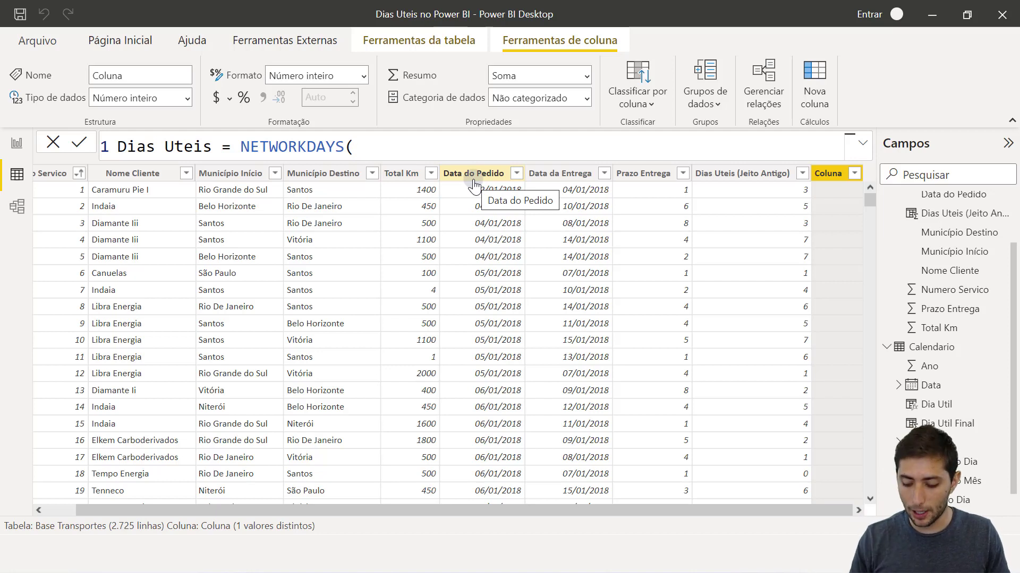
# - On a new indented line of the formula, enter 'Base Transportes'[Data do Pedido] as the start date argument, followed by a comma
pyautogui.hotkey('shift', 'Return')
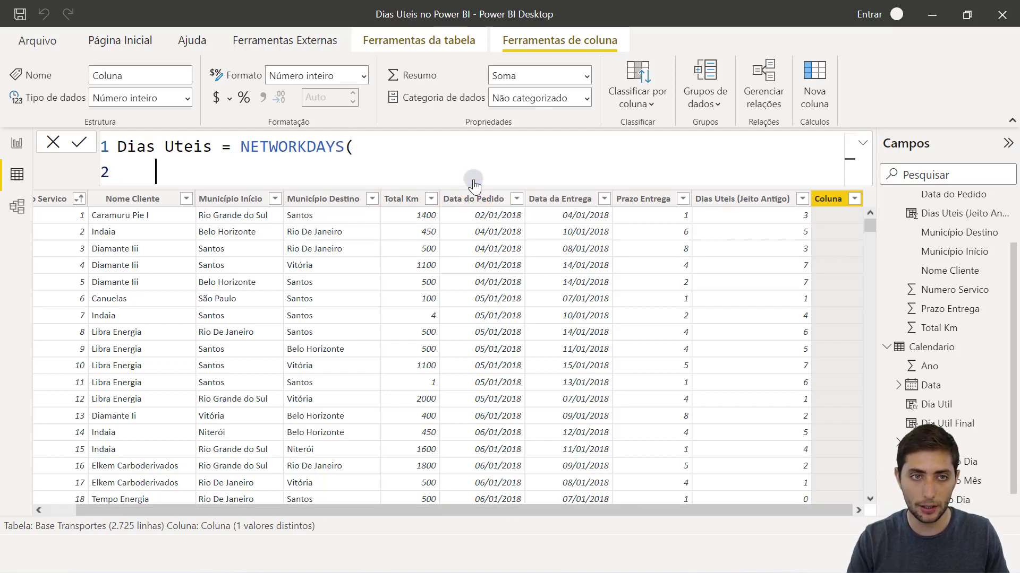
pyautogui.press('Tab')
pyautogui.write('data do')
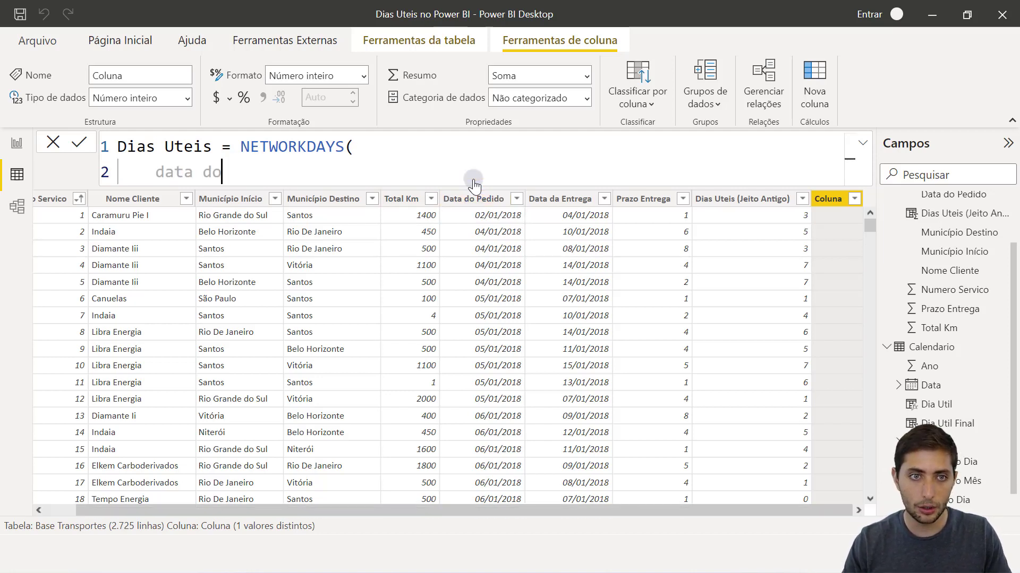
pyautogui.write(' pedi')
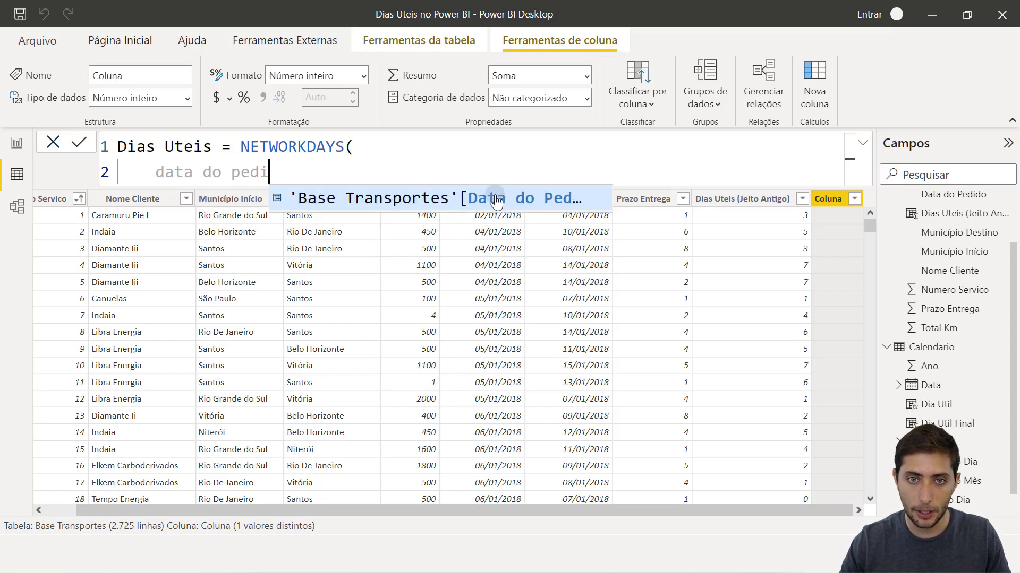
pyautogui.click(496, 200)
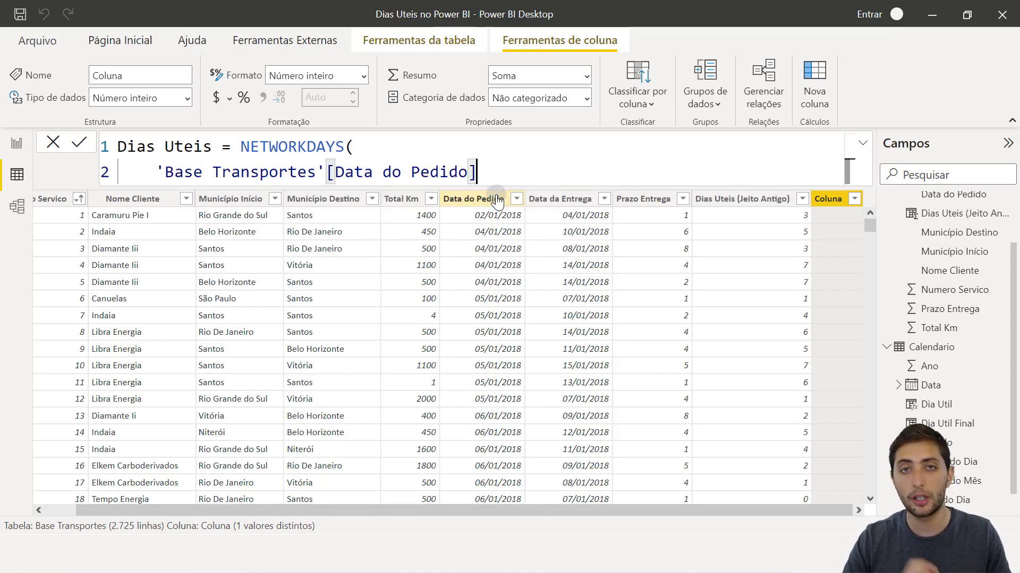
pyautogui.write(',')
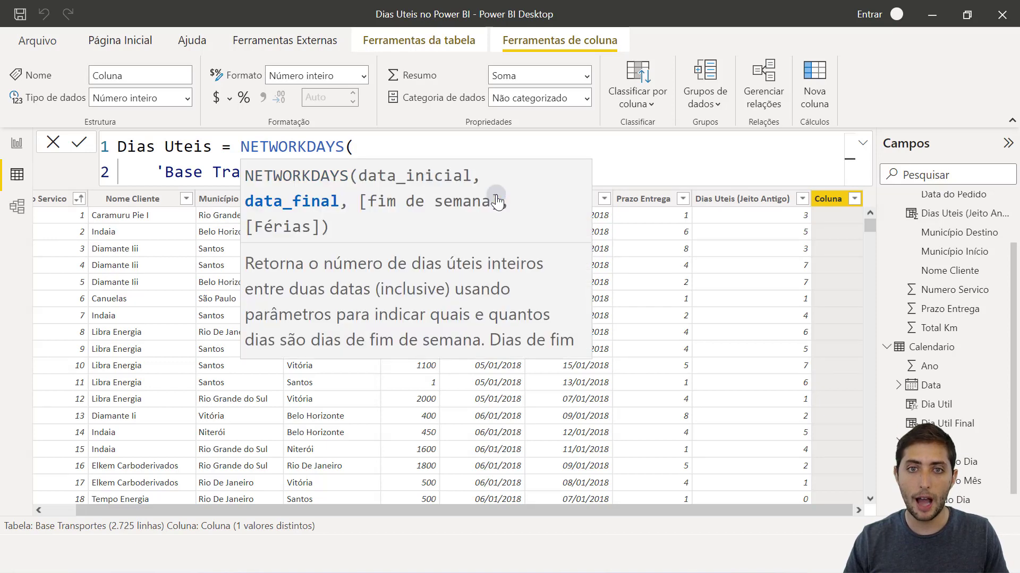
pyautogui.press('Escape')
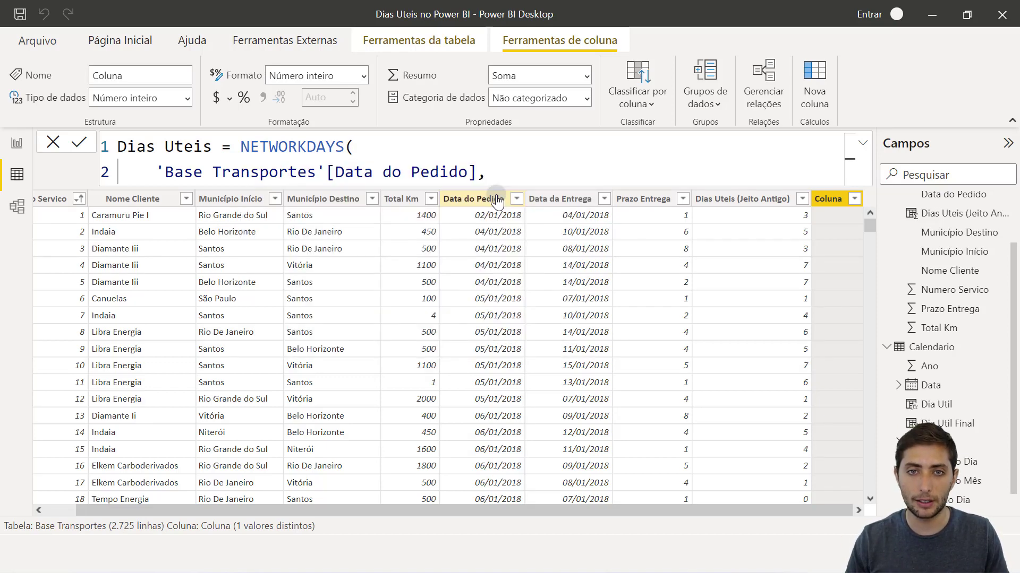
# - Add 'Base Transportes'[Data da Entrega] as the end date argument with a comma, and start a fourth line in the formula
pyautogui.hotkey('shift', 'Return')
pyautogui.write('data')
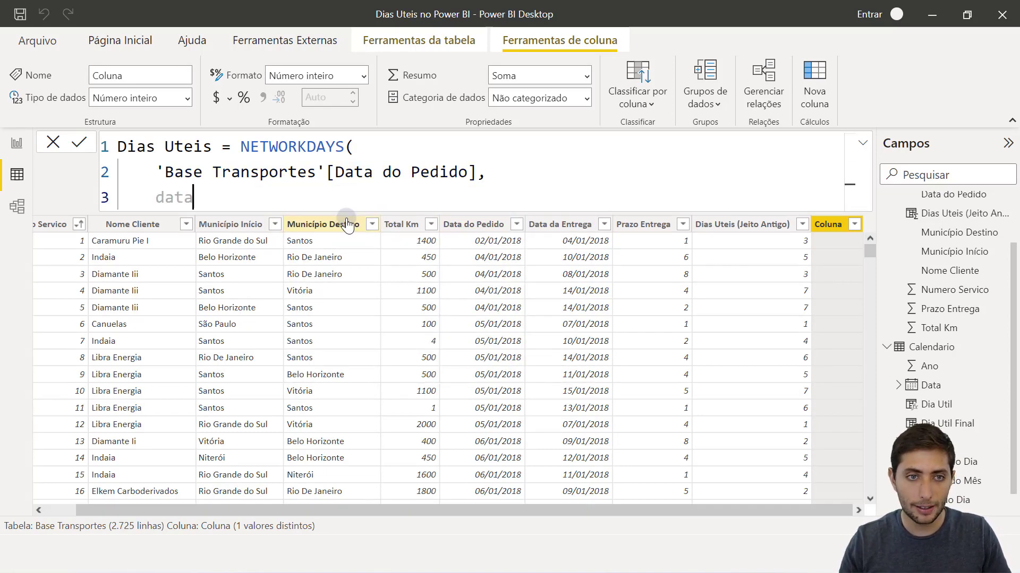
pyautogui.write(' da')
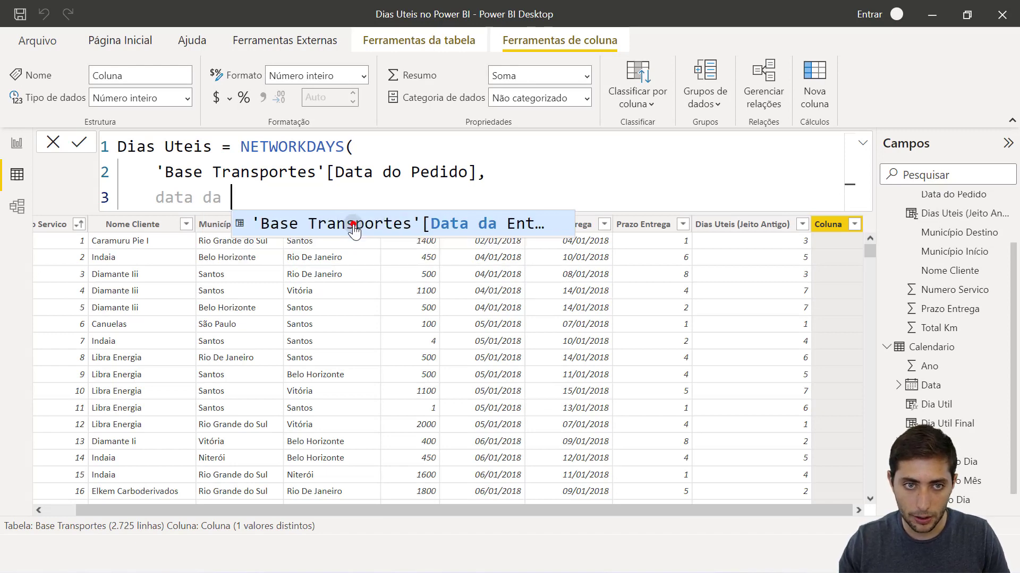
pyautogui.press('Tab')
pyautogui.write(',')
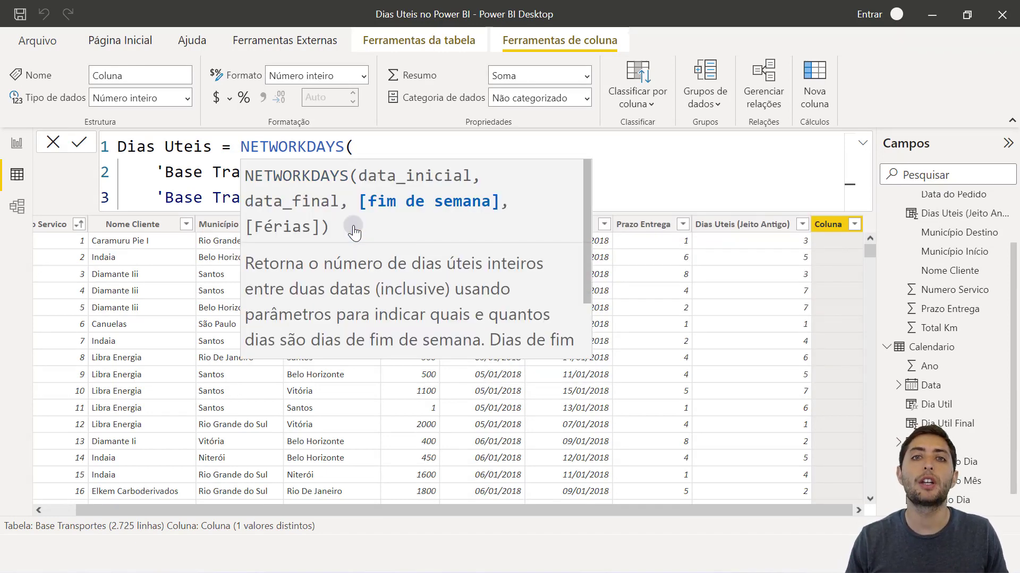
pyautogui.press('Escape')
pyautogui.hotkey('shift', 'Return')
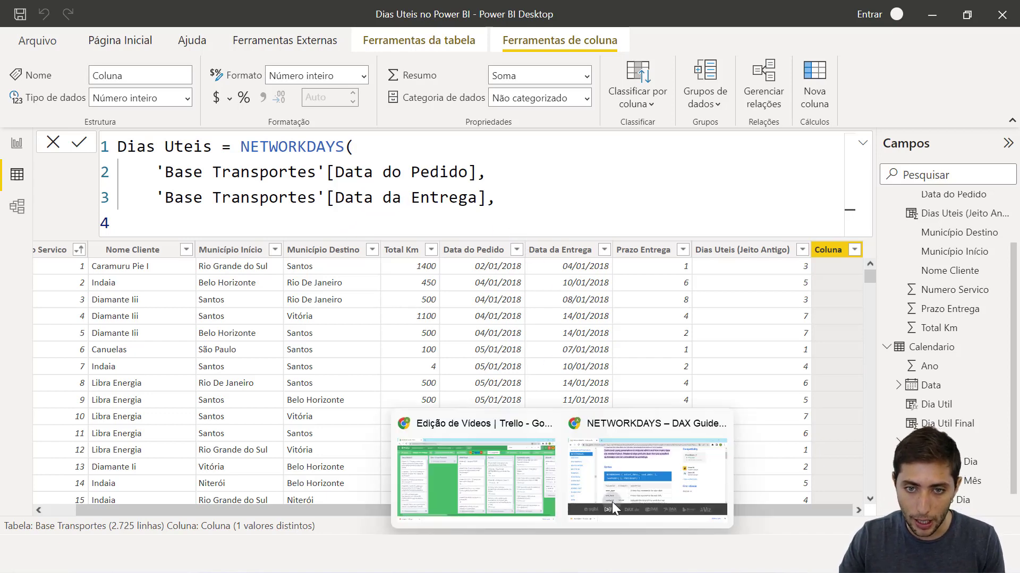
# - Switch to the DAX Guide page in the browser and examine the weekend parameter's description and its codes 1, 2 and 3
pyautogui.click(612, 502)
pyautogui.scroll(-3, 513, 367)
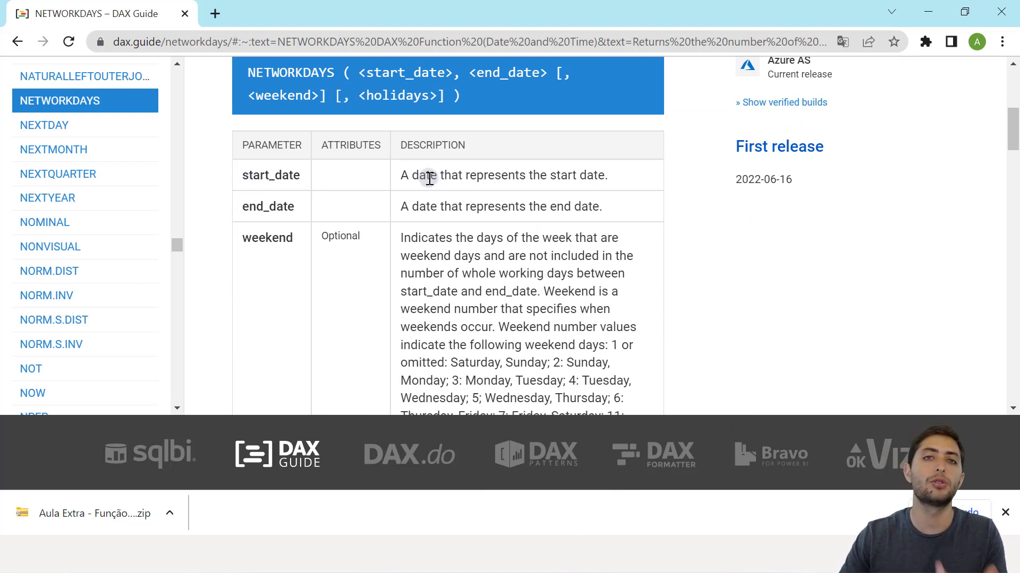
pyautogui.scroll(-1, 272, 208)
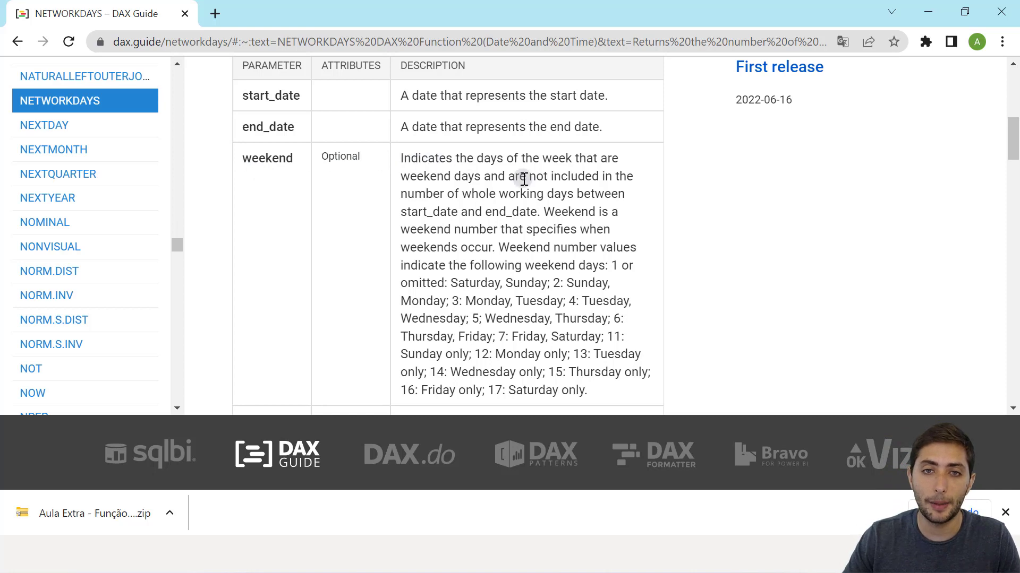
pyautogui.scroll(-1, 522, 181)
pyautogui.scroll(1, 517, 183)
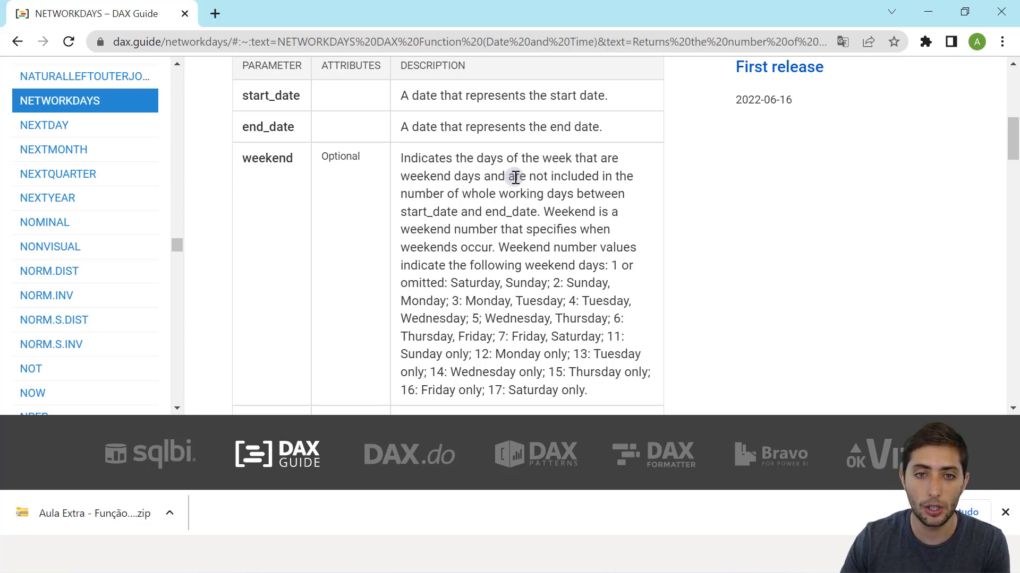
pyautogui.doubleClick(287, 159)
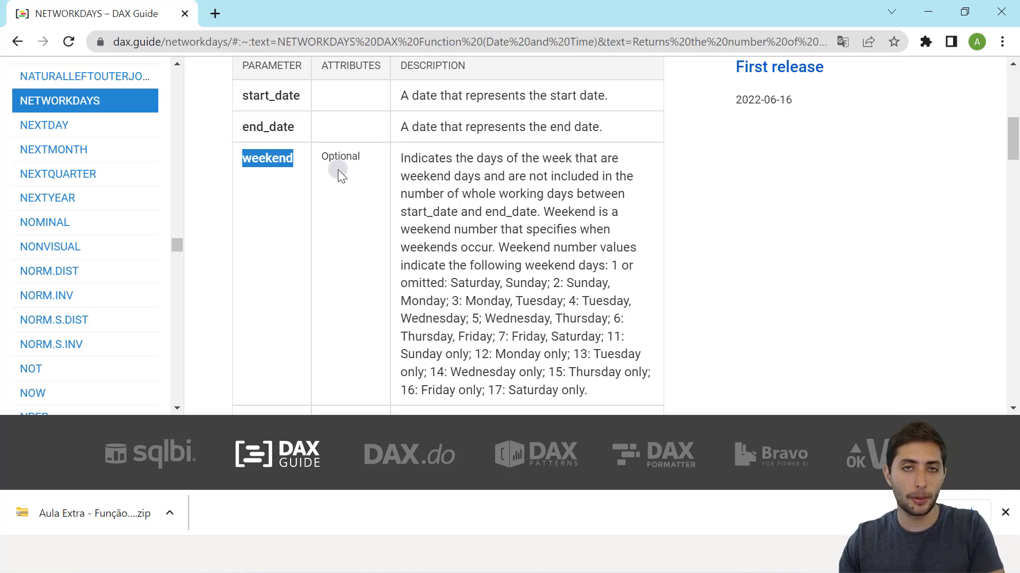
pyautogui.doubleClick(613, 266)
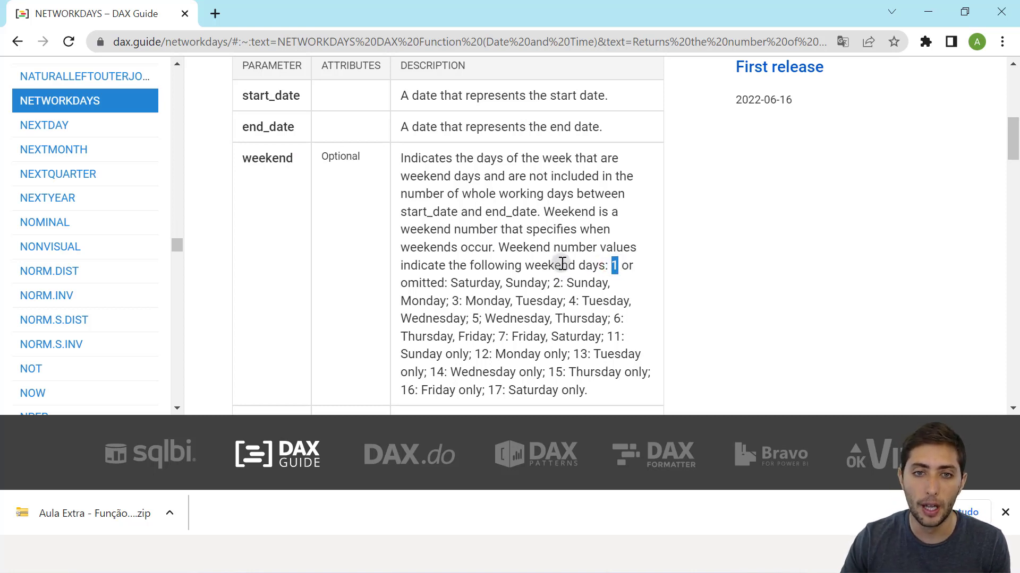
pyautogui.moveTo(453, 281); pyautogui.dragTo(547, 280)
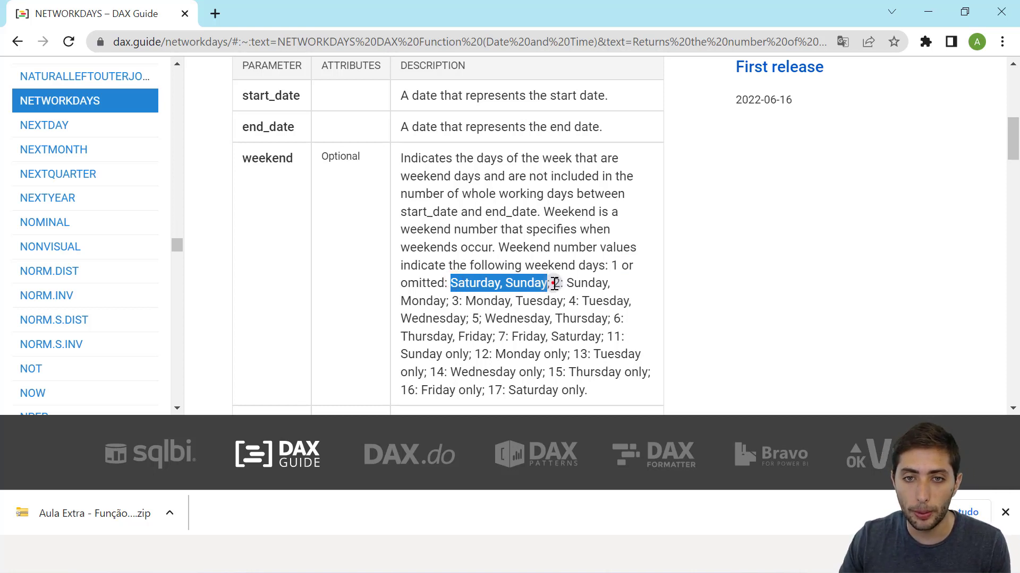
pyautogui.doubleClick(556, 283)
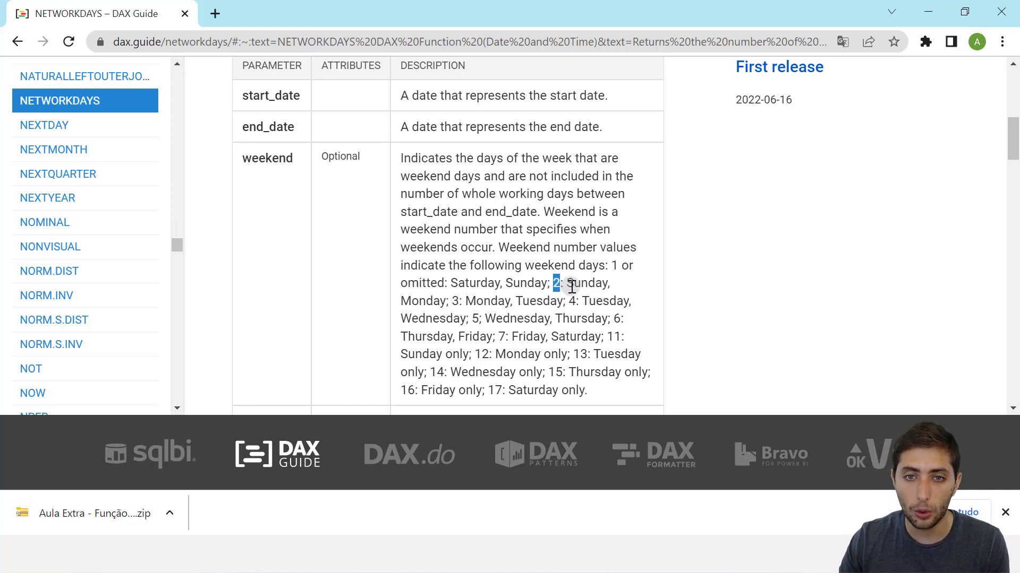
pyautogui.moveTo(566, 283); pyautogui.dragTo(611, 284)
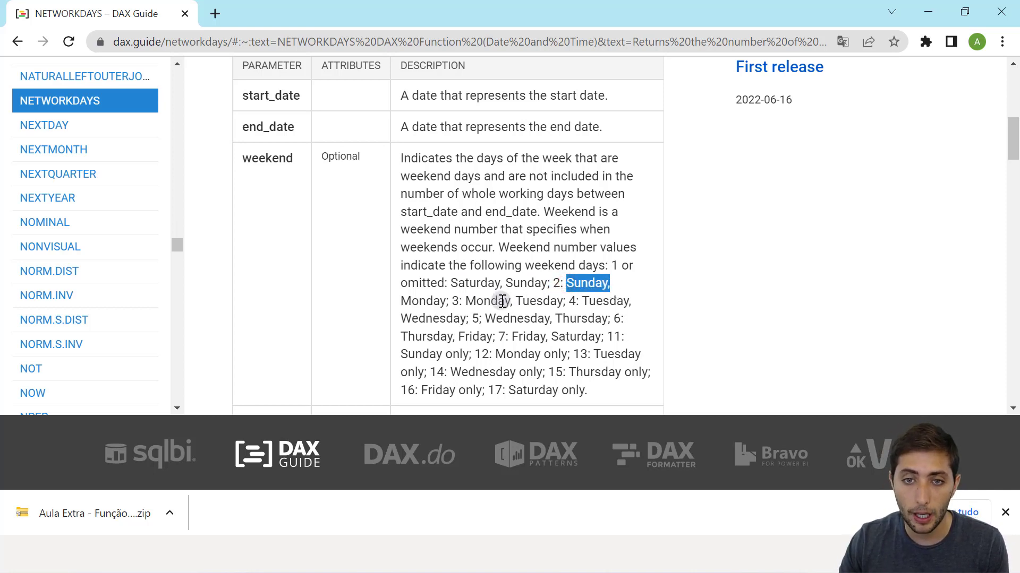
pyautogui.doubleClick(437, 301)
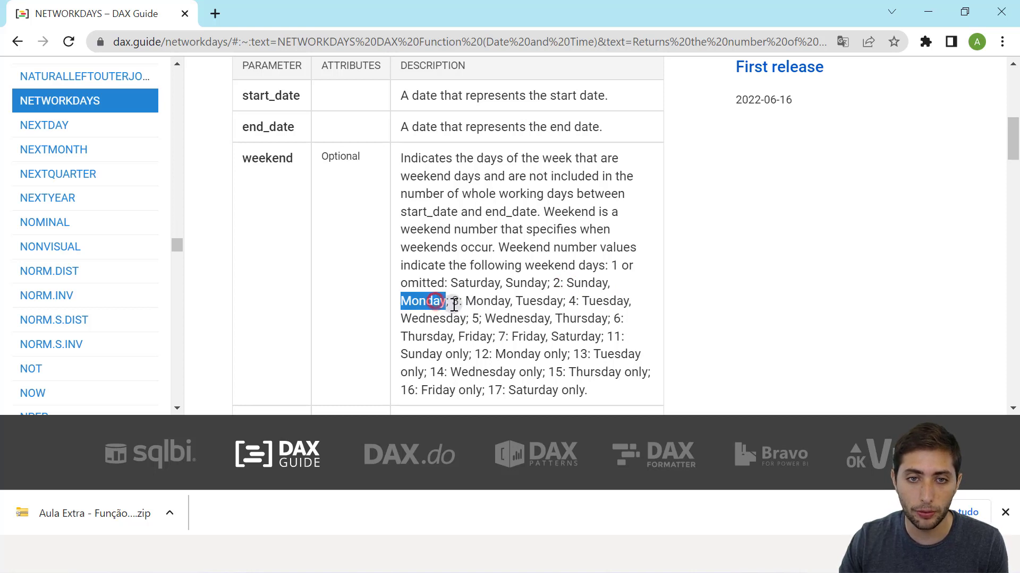
pyautogui.click(456, 304)
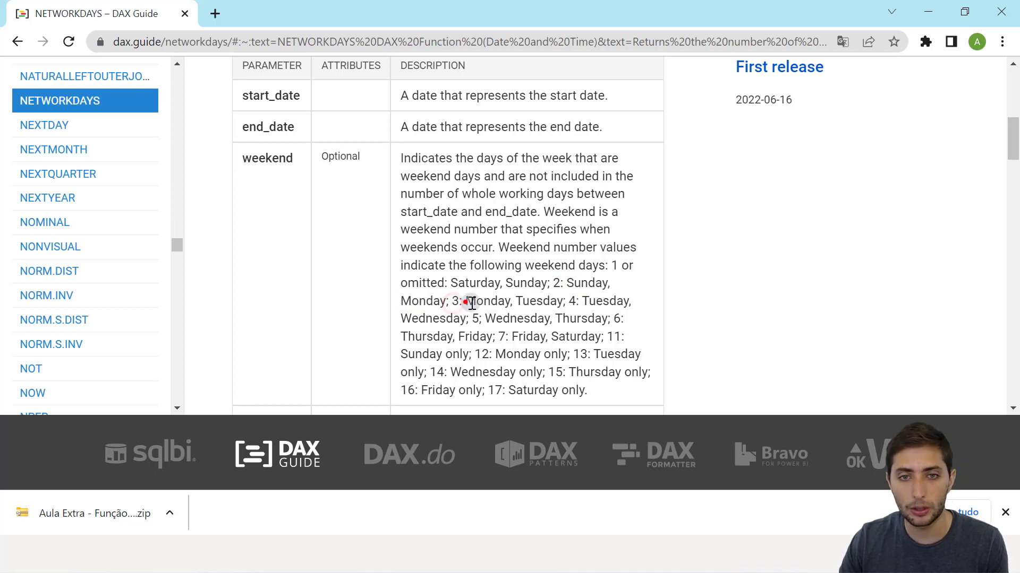
pyautogui.moveTo(466, 301); pyautogui.dragTo(505, 302)
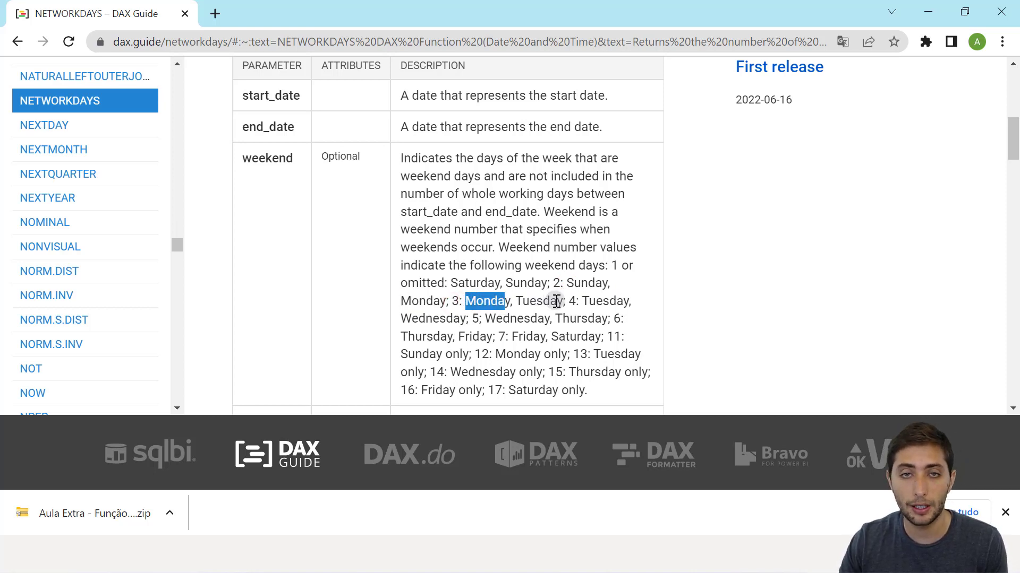
# - Switch to the Documento.rtf notes in WordPad and examine the translated entry for weekend code 1 or an omitted argument
pyautogui.click(634, 552)
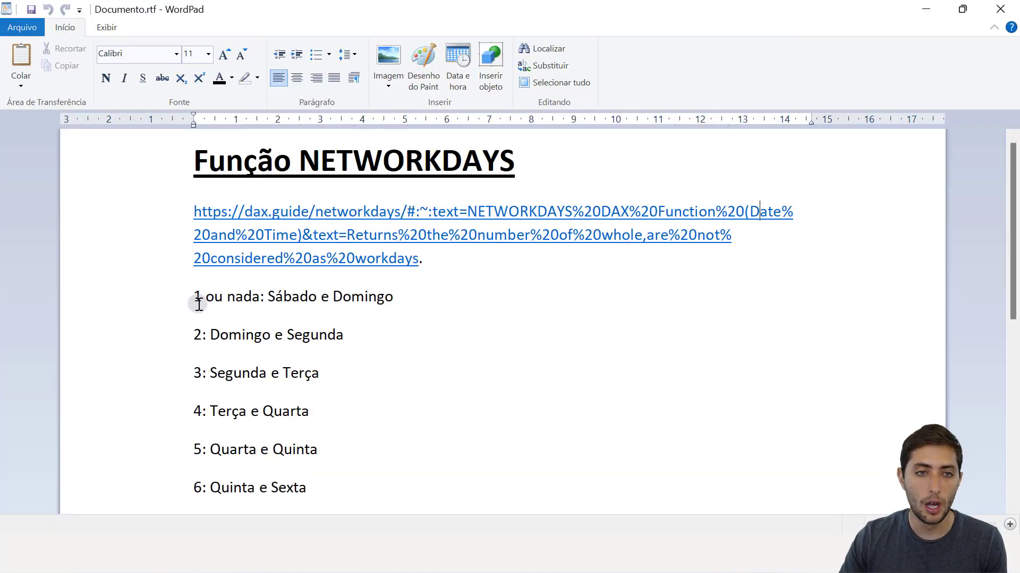
pyautogui.moveTo(273, 295); pyautogui.dragTo(360, 312)
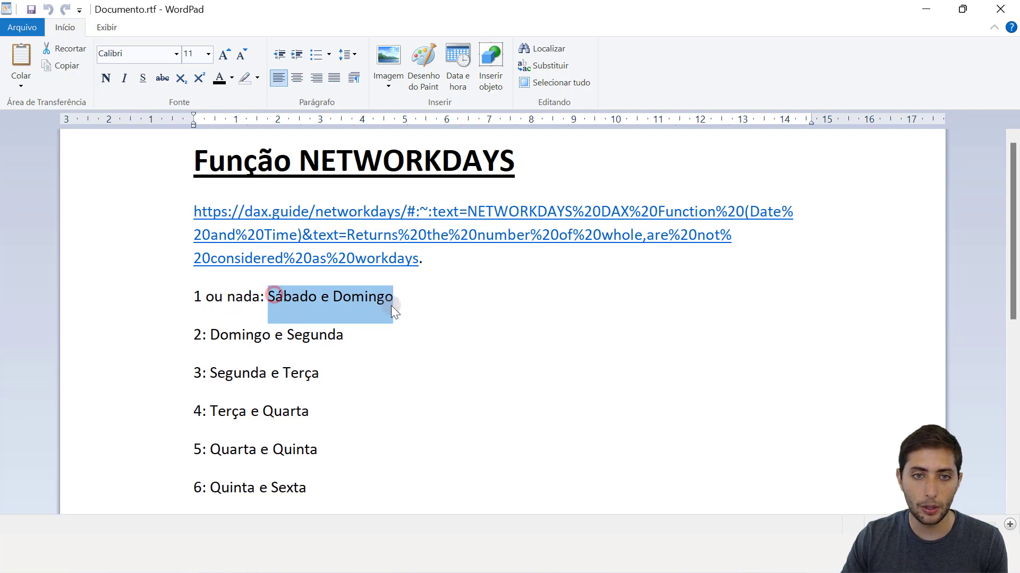
pyautogui.click(223, 301)
pyautogui.moveTo(195, 297); pyautogui.dragTo(255, 304)
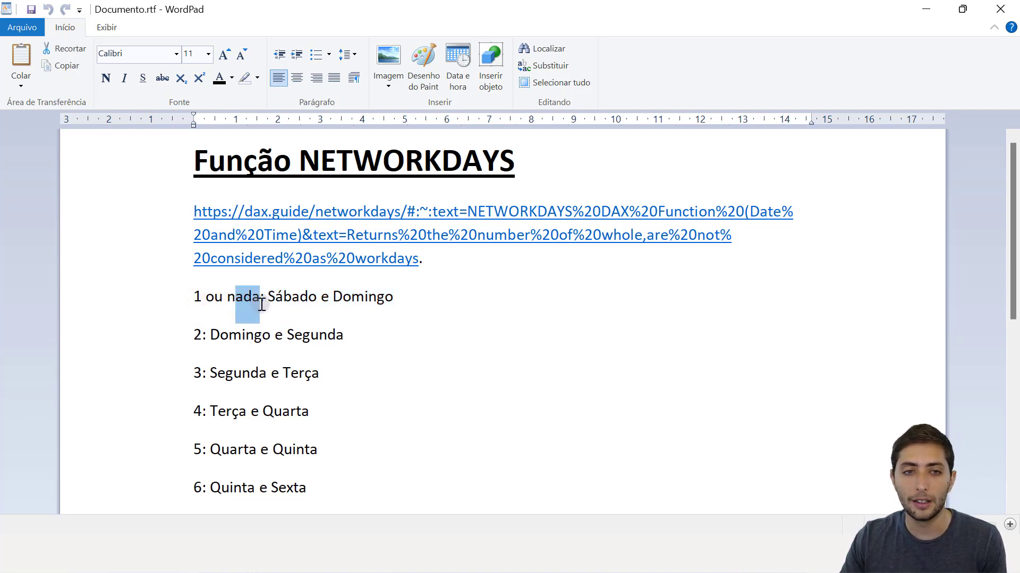
pyautogui.click(253, 309)
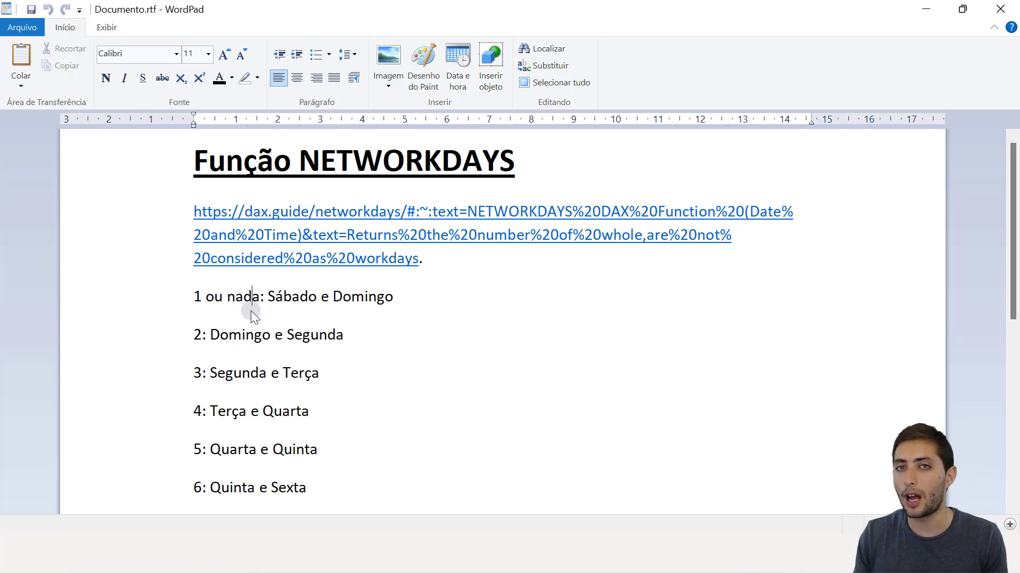
pyautogui.moveTo(254, 296); pyautogui.dragTo(228, 296)
pyautogui.click(260, 300)
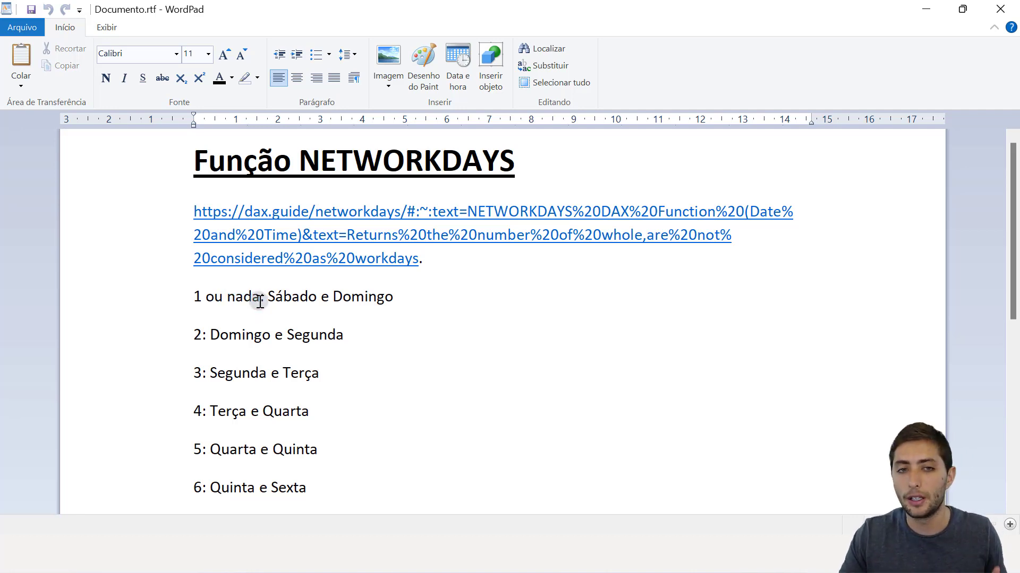
pyautogui.moveTo(275, 299); pyautogui.dragTo(364, 297)
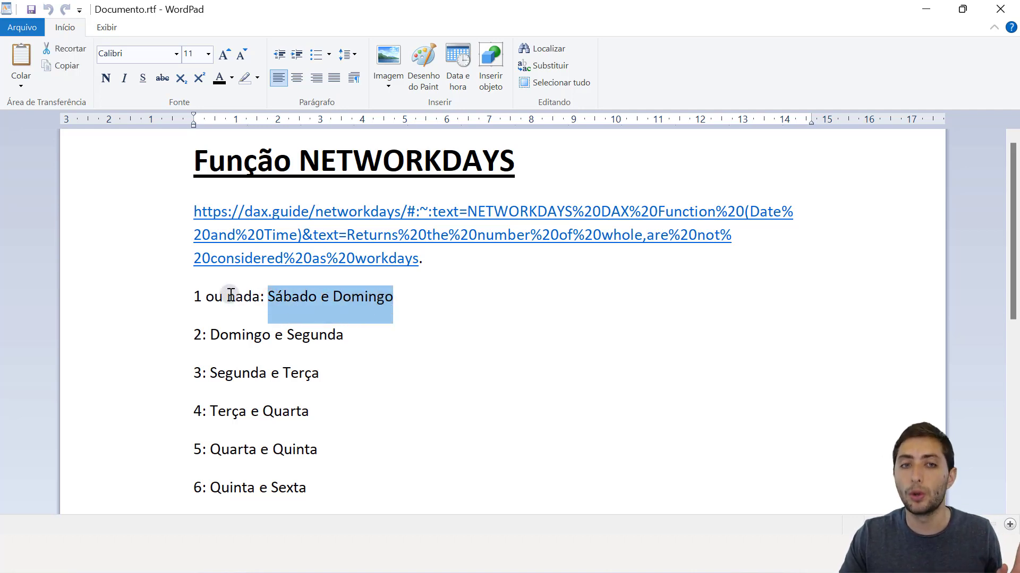
pyautogui.moveTo(227, 296); pyautogui.dragTo(260, 298)
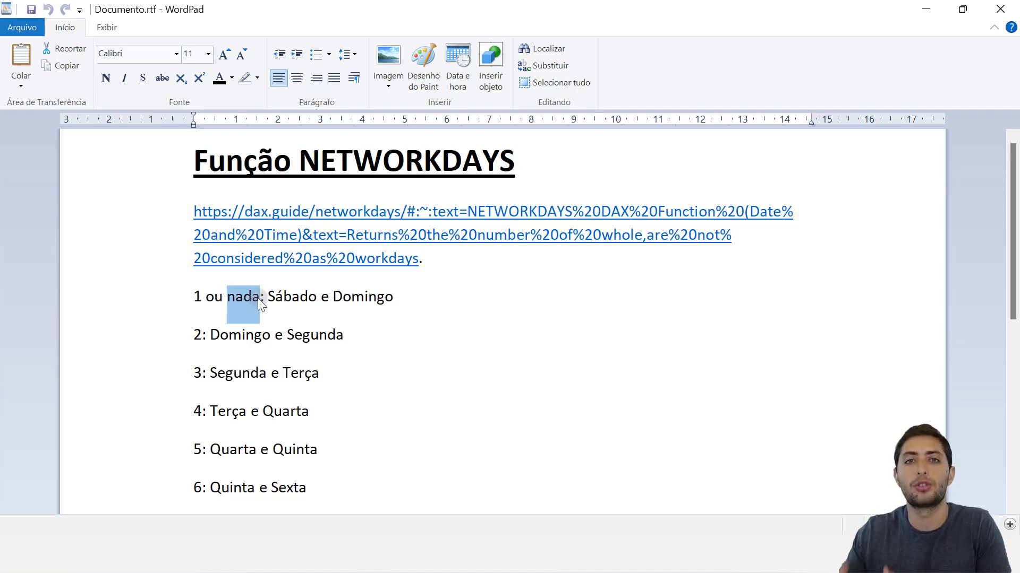
pyautogui.click(196, 305)
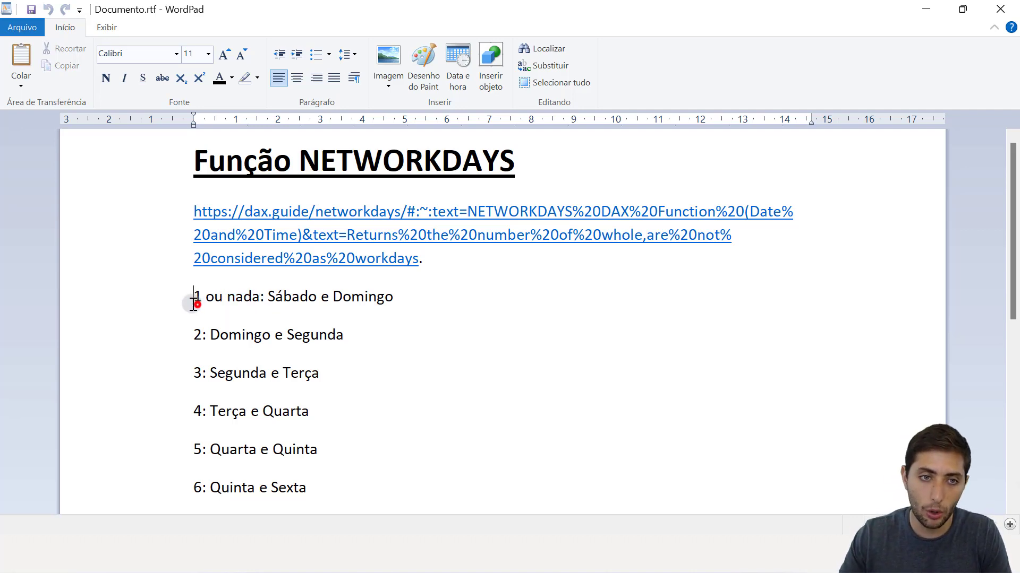
pyautogui.moveTo(197, 304); pyautogui.dragTo(204, 307)
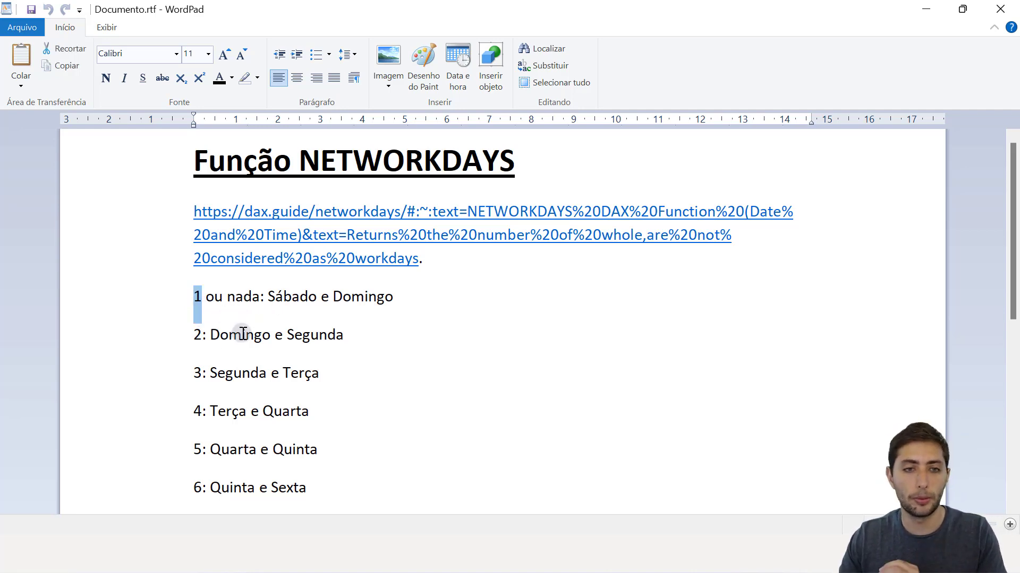
# - Review the remaining weekend codes through 17 in the notes, including the single-day code 12, and return to the document's beginning
pyautogui.scroll(-2, 227, 304)
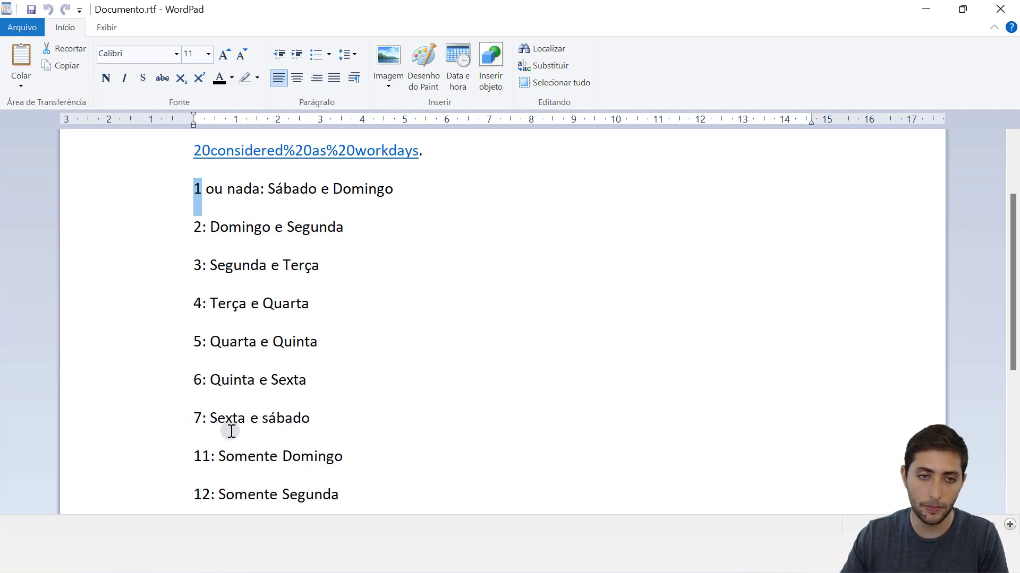
pyautogui.scroll(-2, 231, 431)
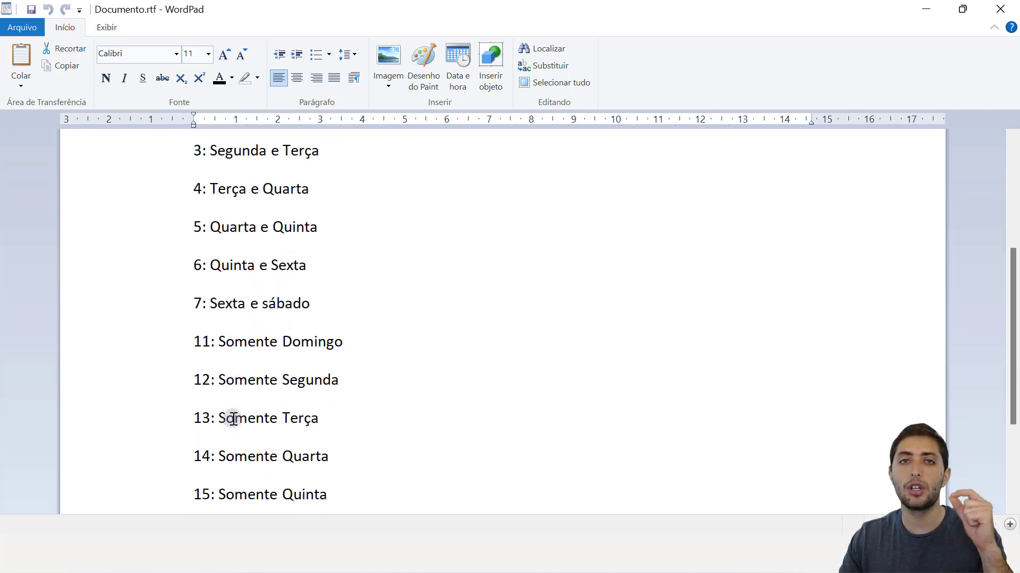
pyautogui.scroll(-3, 233, 419)
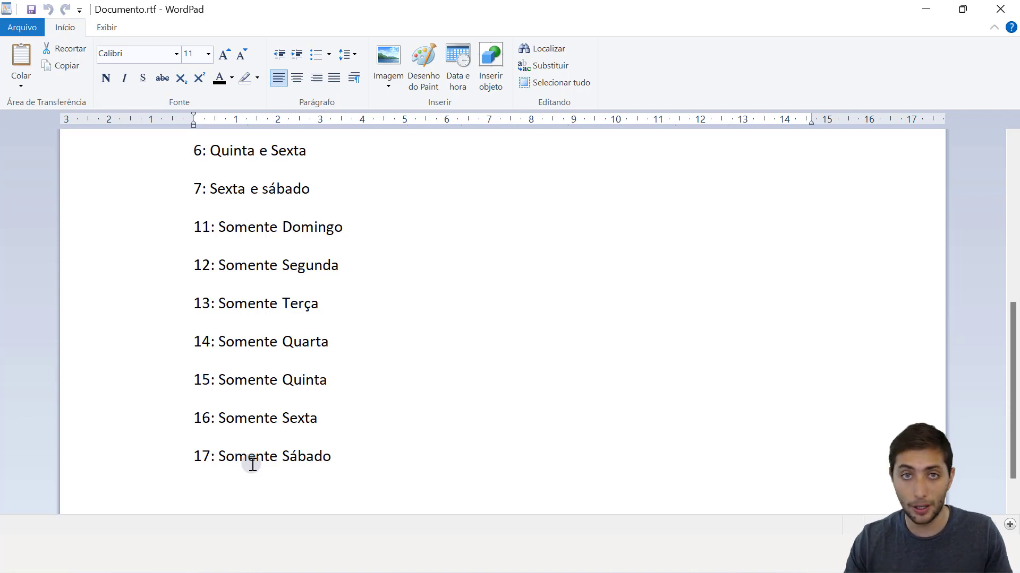
pyautogui.moveTo(344, 268); pyautogui.dragTo(194, 264)
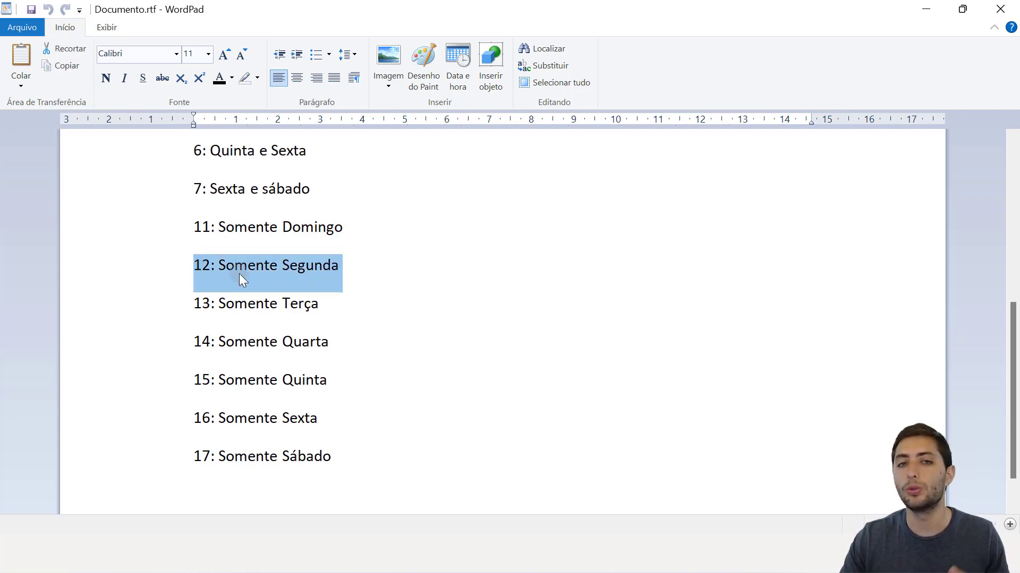
pyautogui.scroll(3, 425, 319)
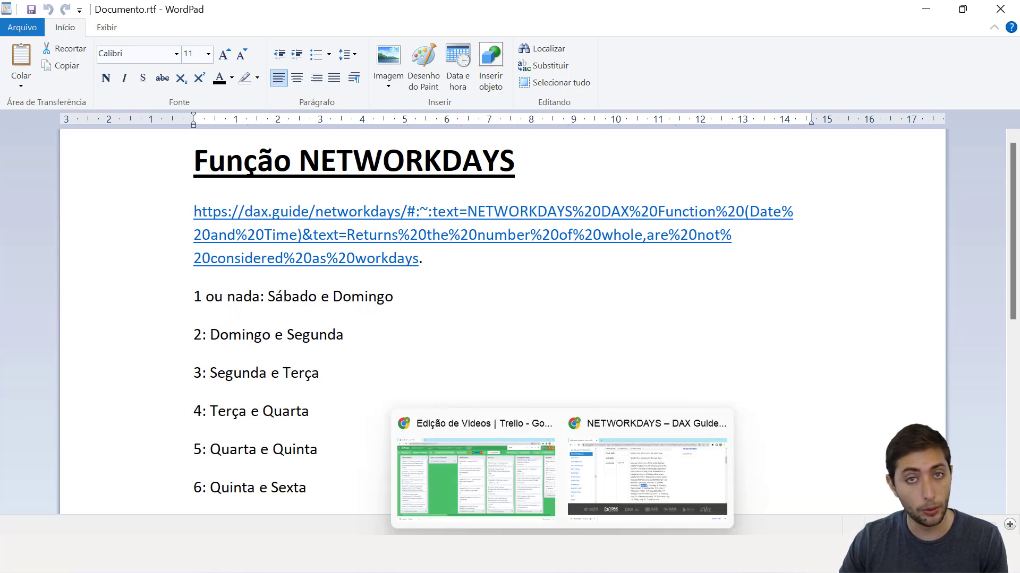
# - Return to Power BI Desktop, add 1 as the weekend argument with a comma, and start a fifth line in the formula
pyautogui.click(705, 554)
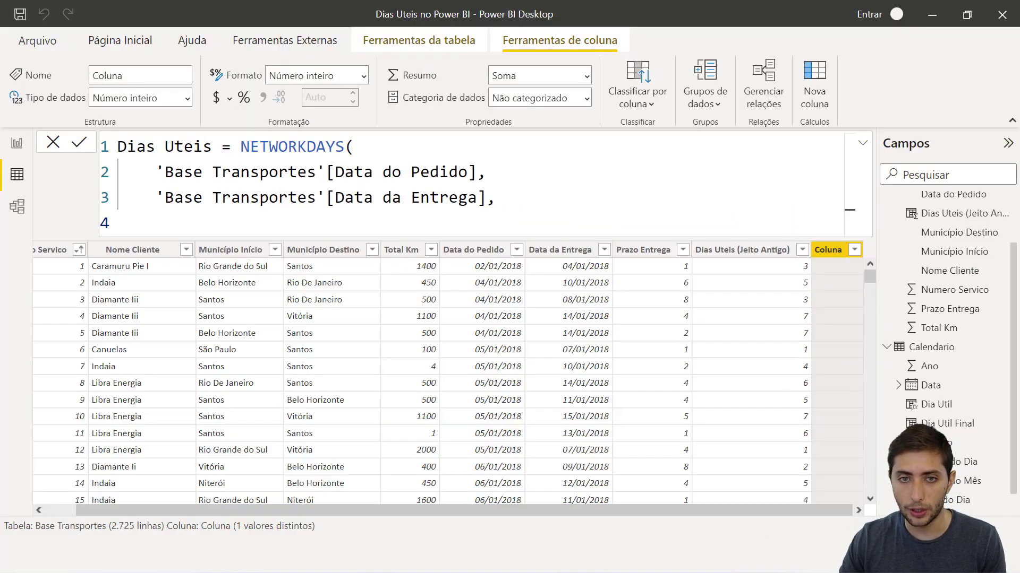
pyautogui.click(423, 222)
pyautogui.write('1')
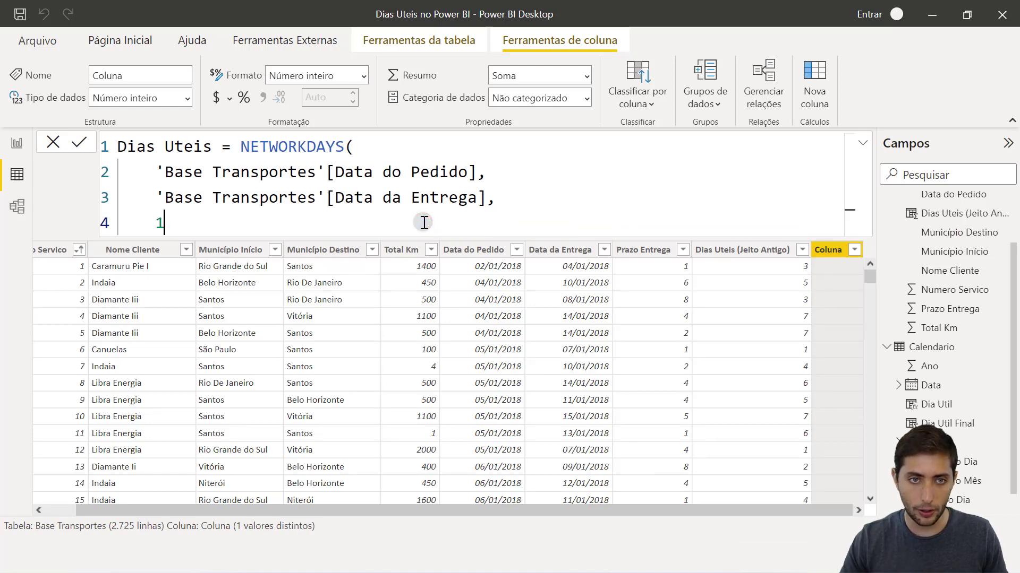
pyautogui.write(',')
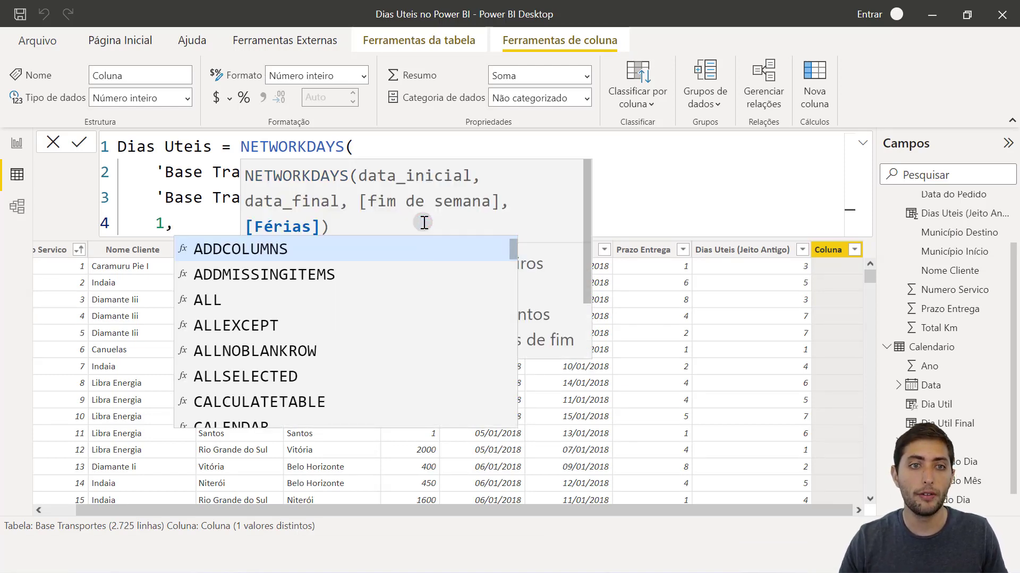
pyautogui.press('Escape')
pyautogui.hotkey('shift', 'Return')
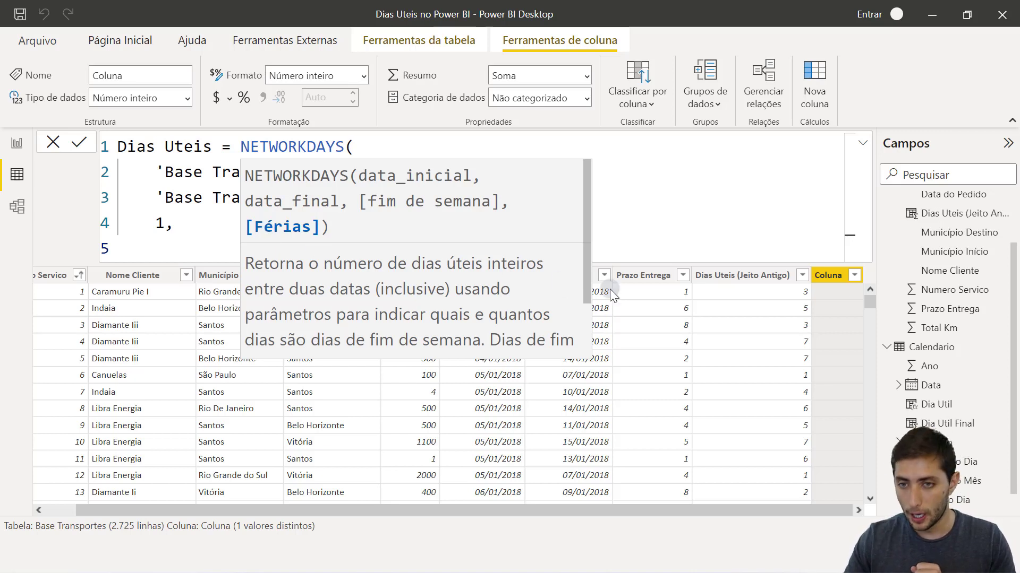
# - Add the Feriados table as the holidays argument, close the NETWORKDAYS parenthesis on its own line, and commit the Dias Uteis column
pyautogui.scroll(-1, 940, 414)
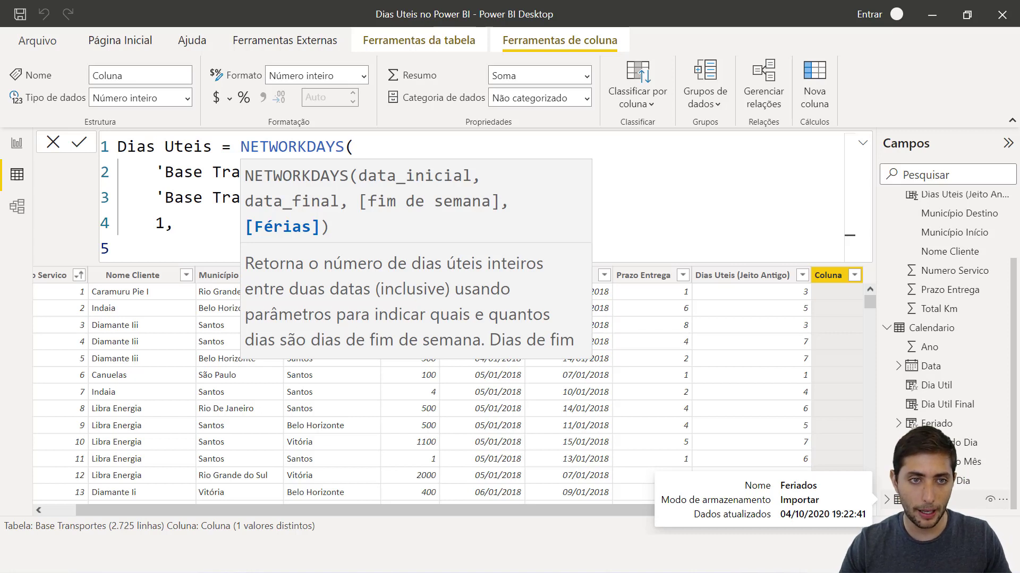
pyautogui.write('feriados')
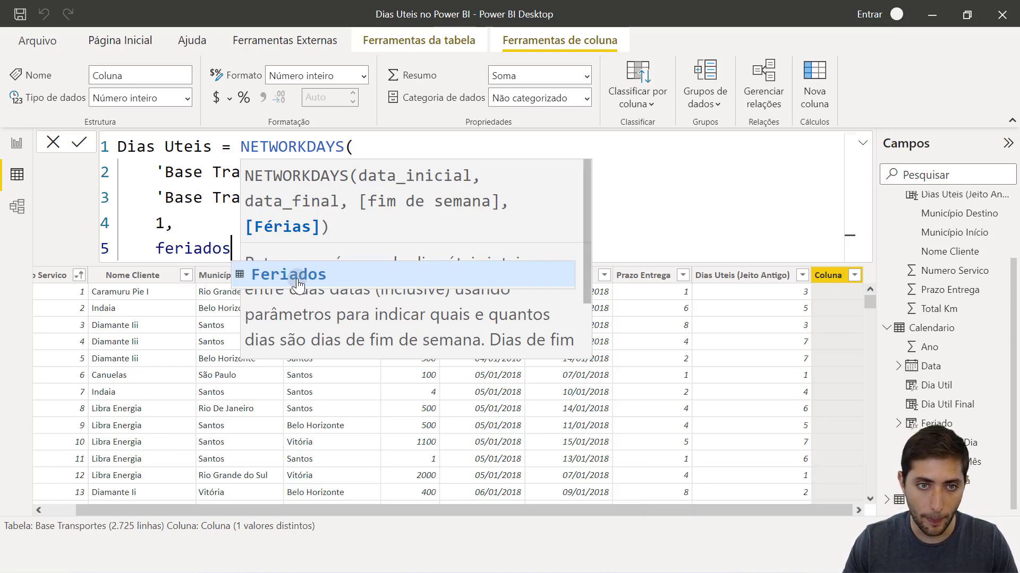
pyautogui.click(278, 276)
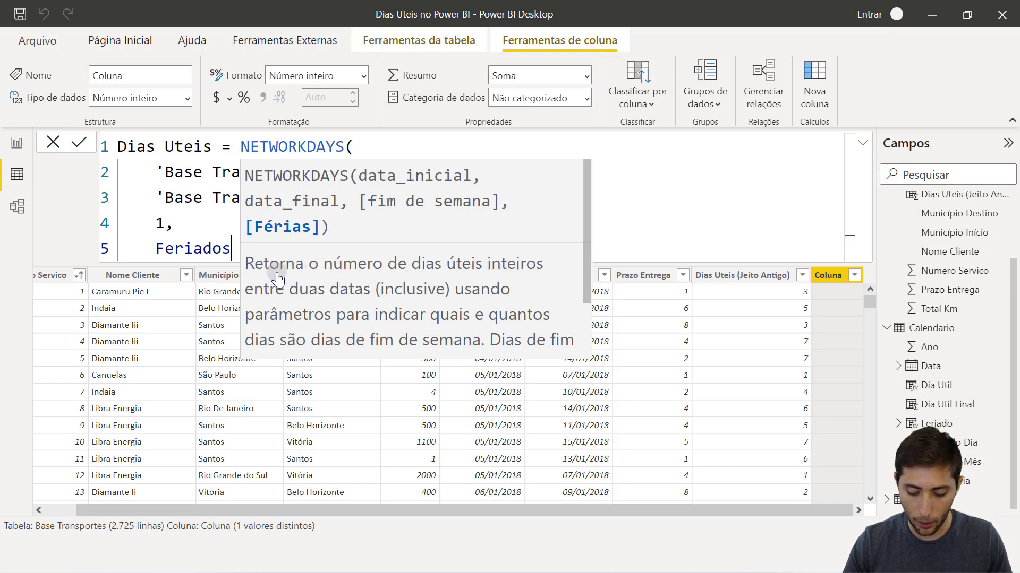
pyautogui.press('Return')
pyautogui.write(')')
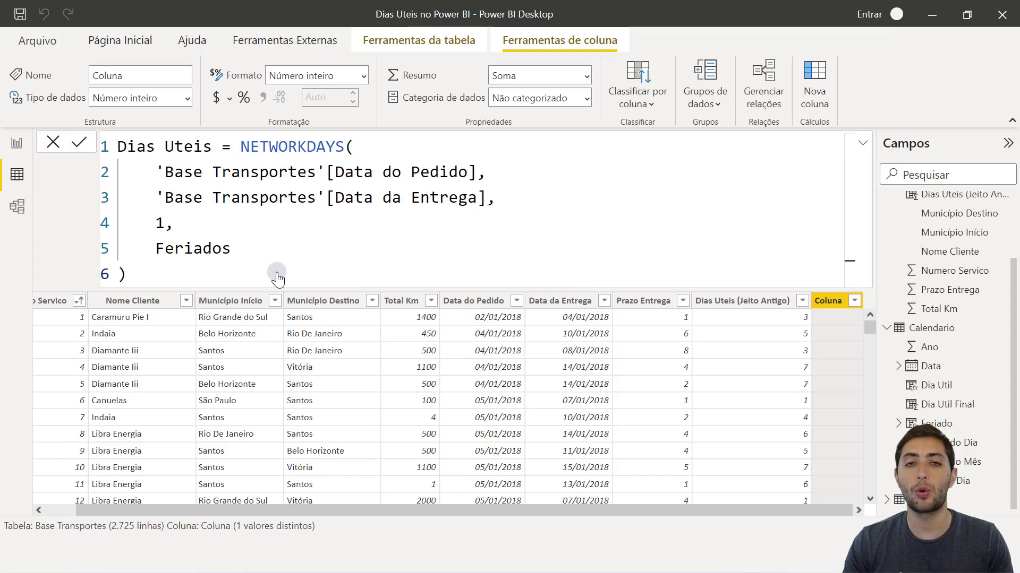
pyautogui.press('Return')
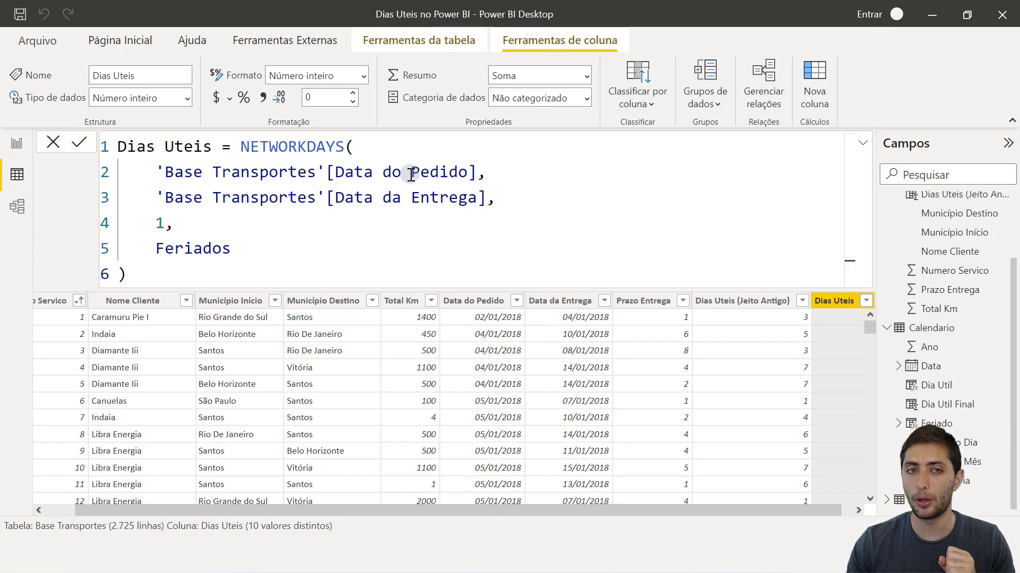
# - Try appending -1 after the closing parenthesis of the Dias Uteis formula, and remove it again
pyautogui.click(394, 274)
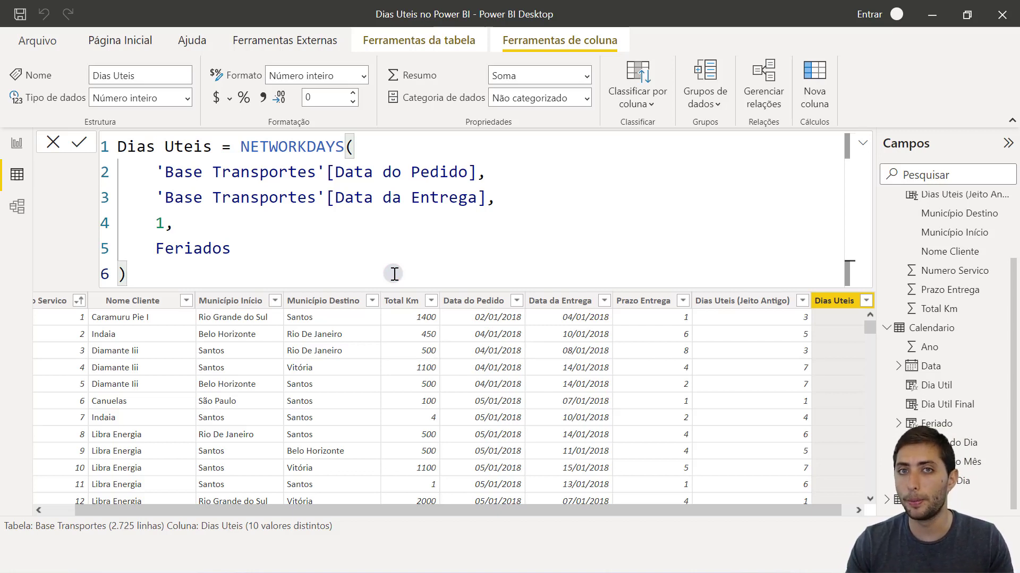
pyautogui.moveTo(794, 514); pyautogui.dragTo(836, 508)
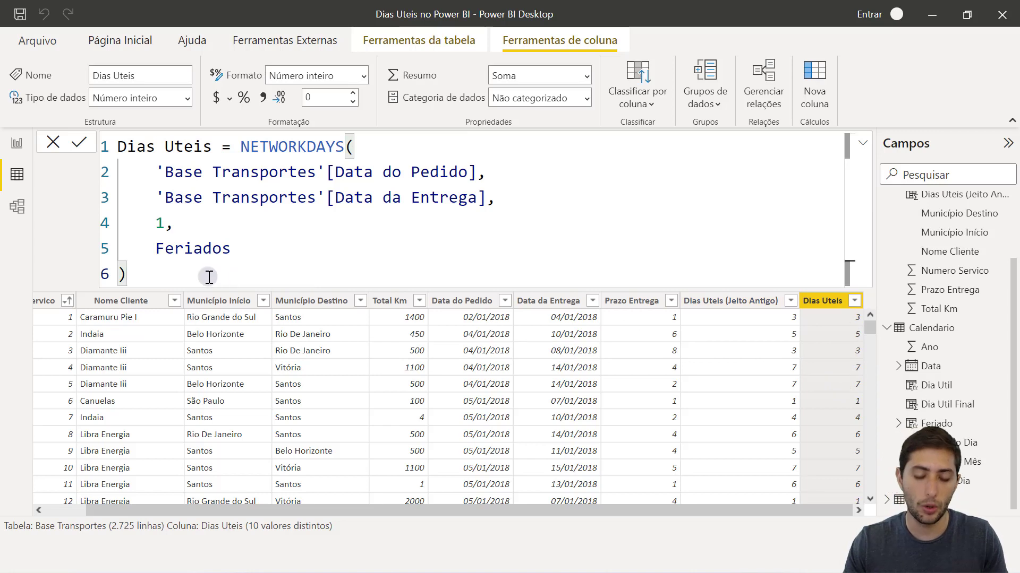
pyautogui.write('-1')
pyautogui.press('BackSpace')
pyautogui.press('BackSpace')
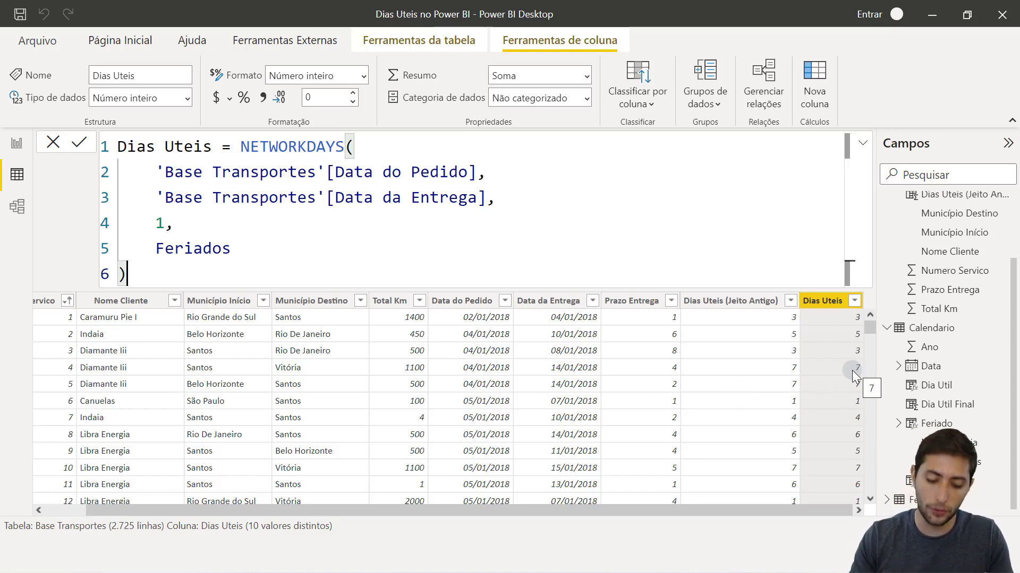
# - Compare Dias Uteis with Dias Uteis (Jeito Antigo) over the first rows, and open the Feriados table to examine its holiday dates
pyautogui.scroll(-4, 831, 414)
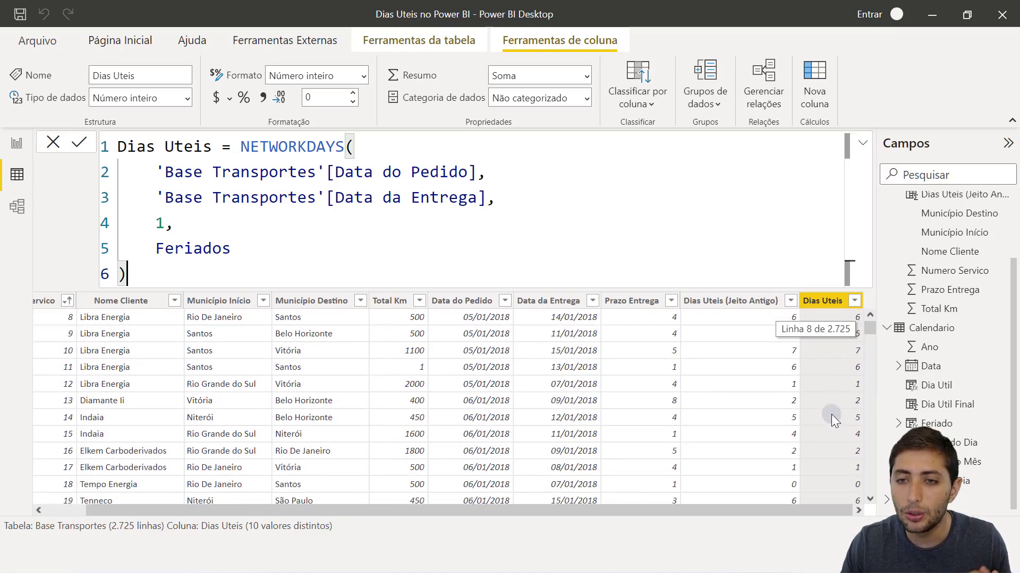
pyautogui.scroll(4, 829, 403)
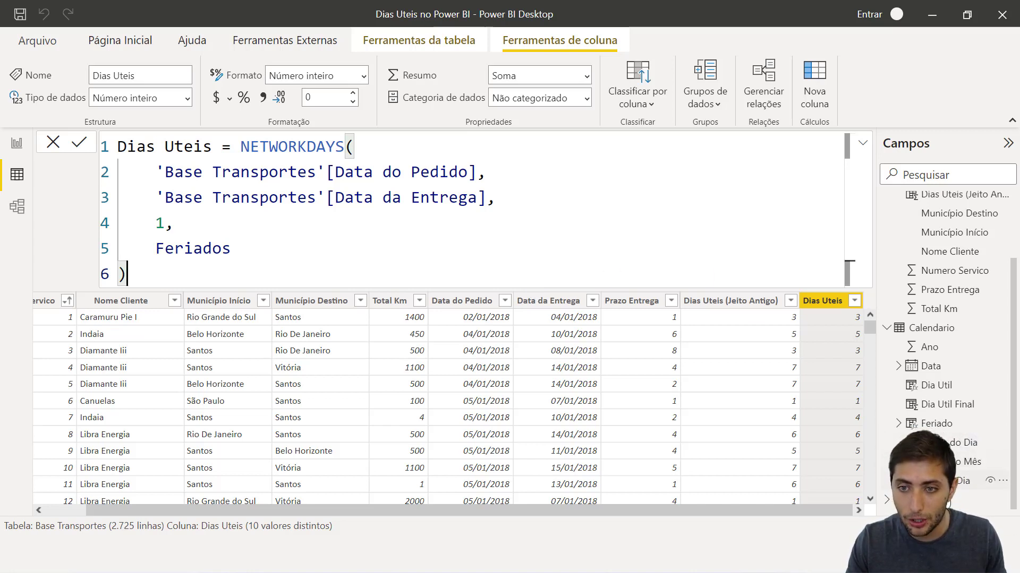
pyautogui.moveTo(936, 504)
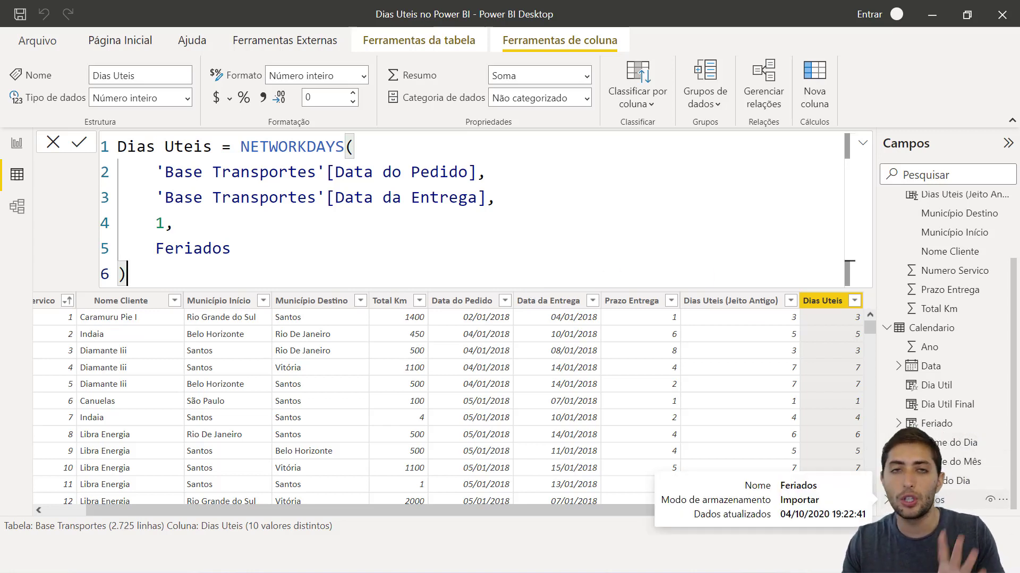
pyautogui.click(936, 500)
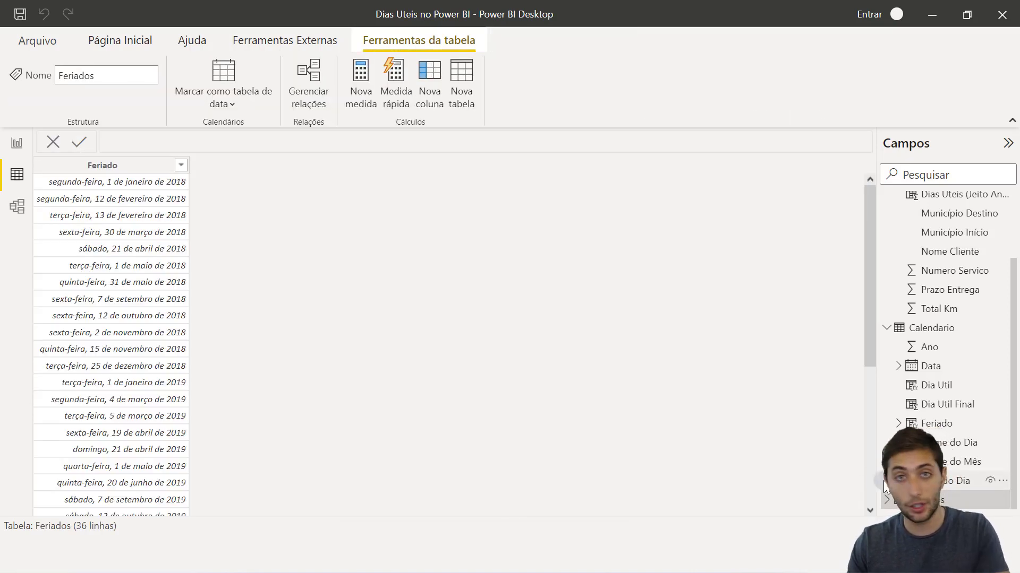
# - Return to the Base Transportes table and select the Dias Uteis column to review its formula
pyautogui.scroll(2, 909, 280)
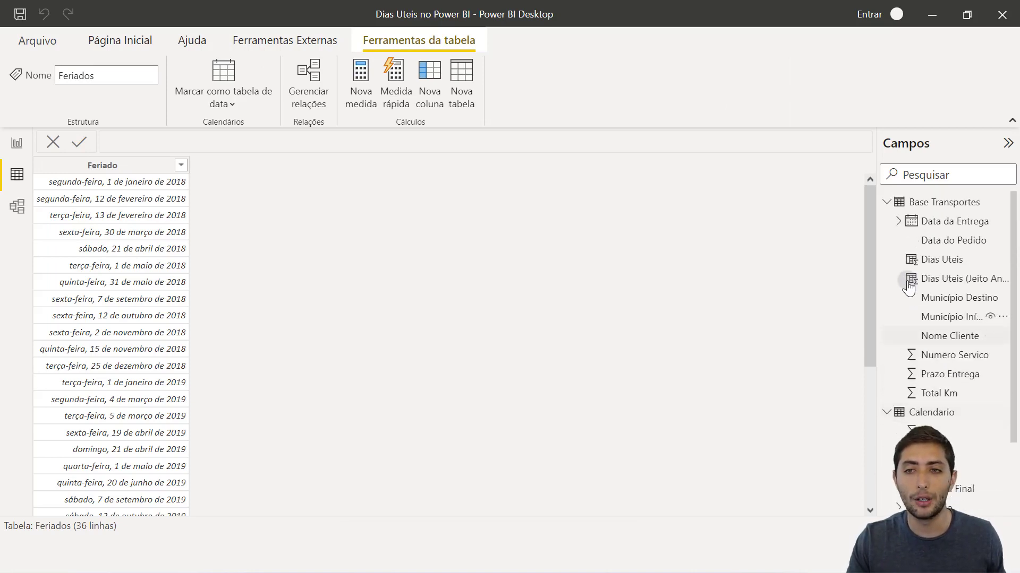
pyautogui.click(922, 206)
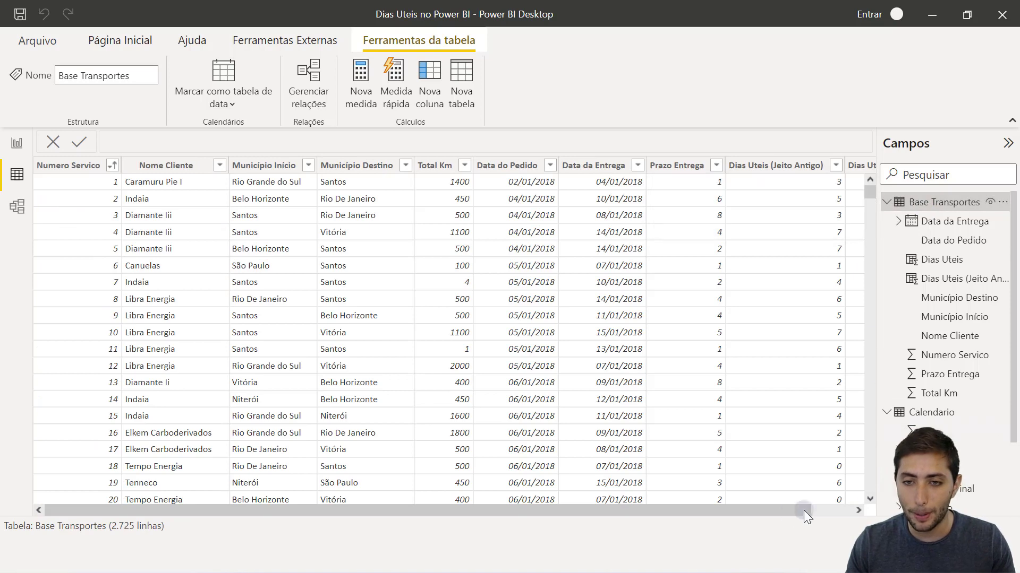
pyautogui.moveTo(777, 512); pyautogui.dragTo(828, 511)
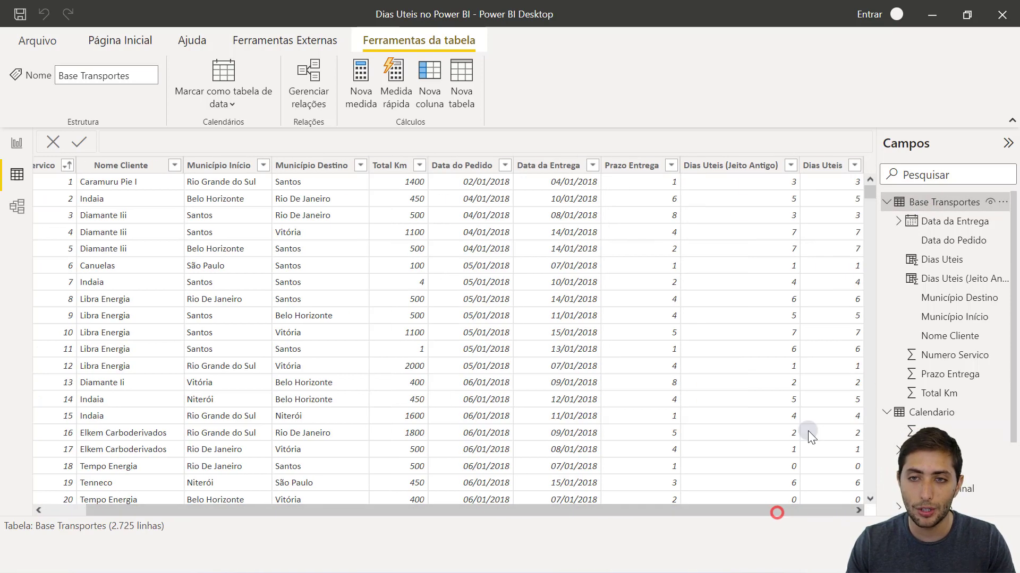
pyautogui.click(830, 166)
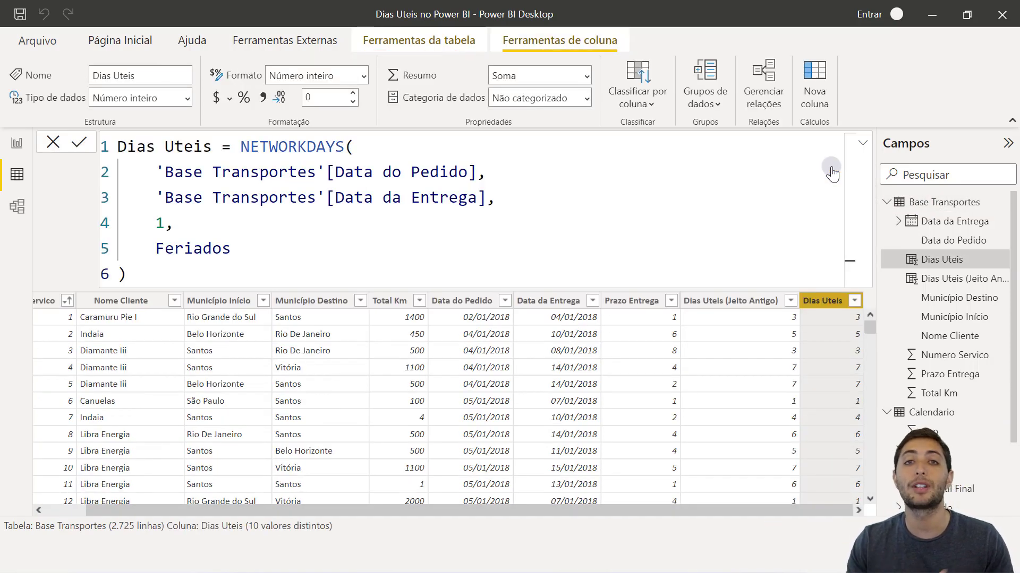